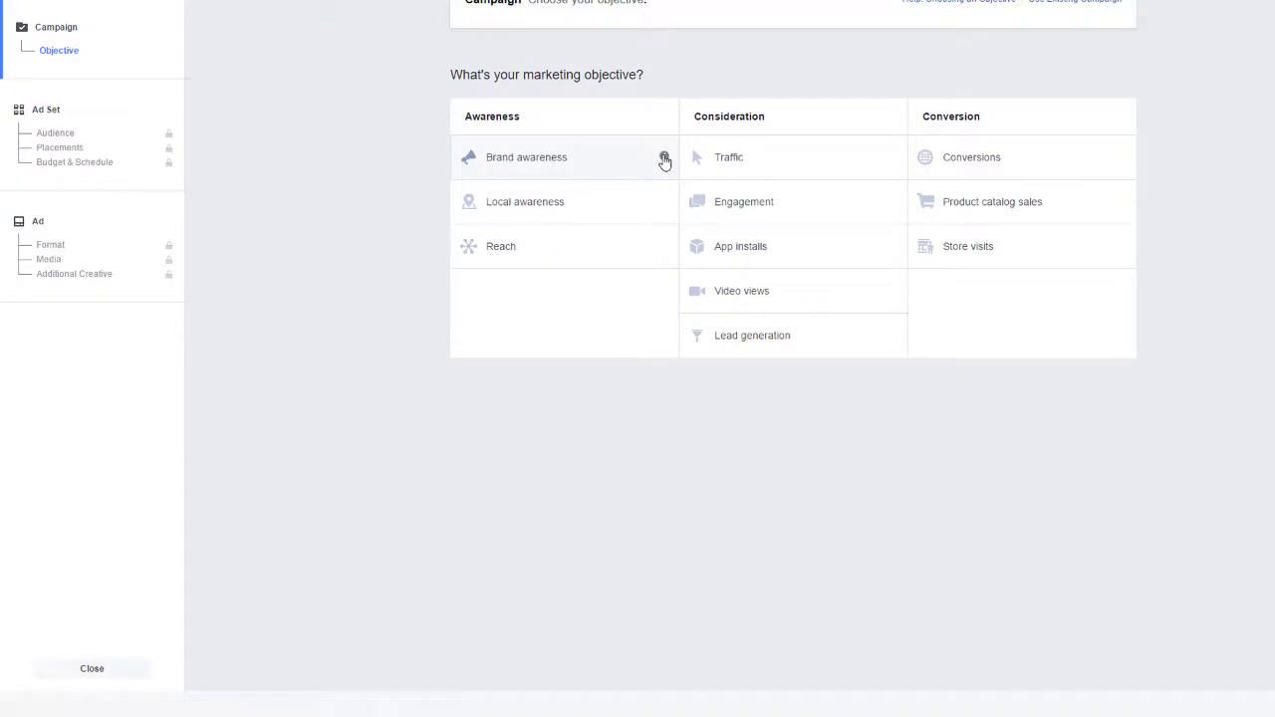
Step: Choose the Traffic objective and create the campaign under the name "Traffic - Test"
{"action": "mouse_move", "coordinate": [668, 161]}
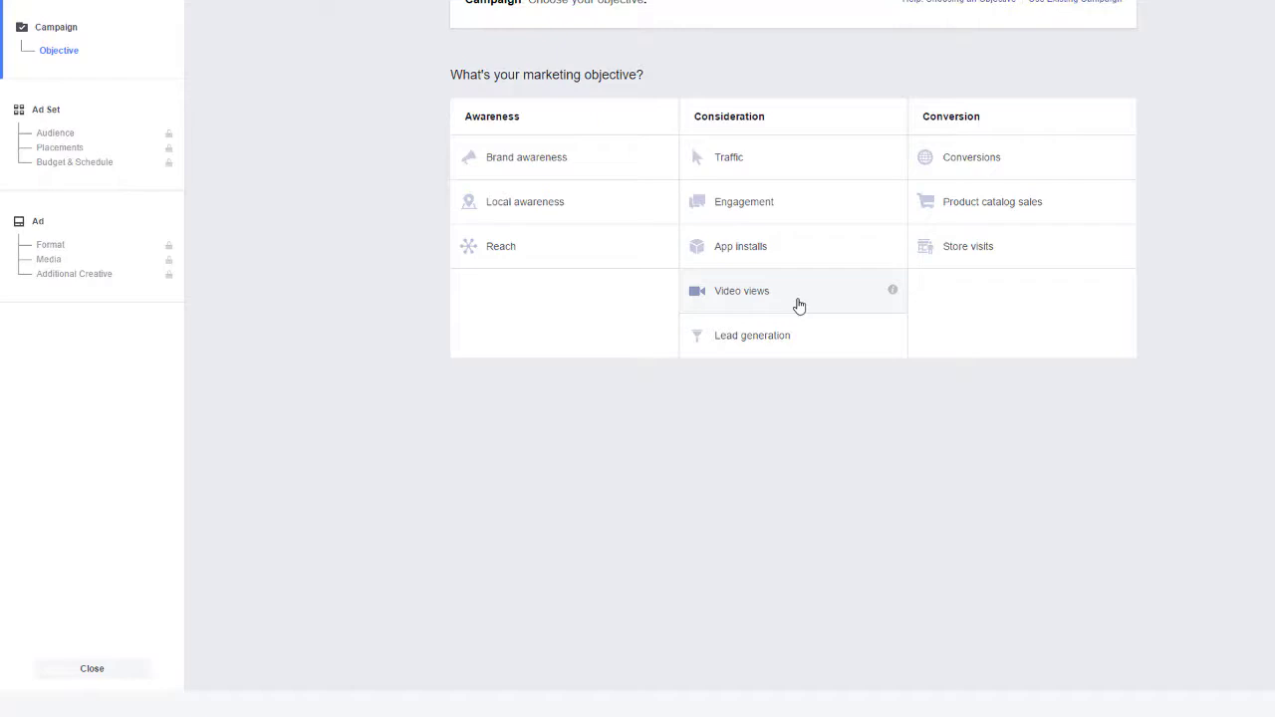
{"action": "left_click", "coordinate": [754, 159]}
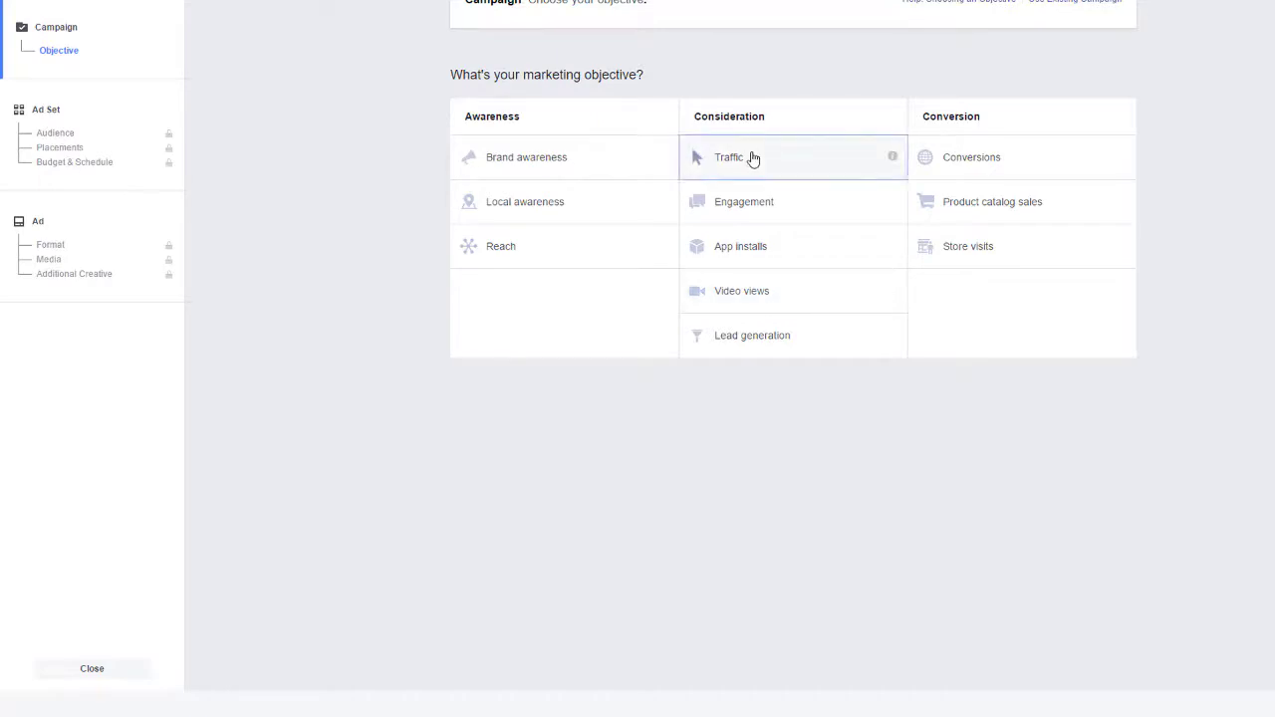
{"action": "left_click", "coordinate": [754, 159]}
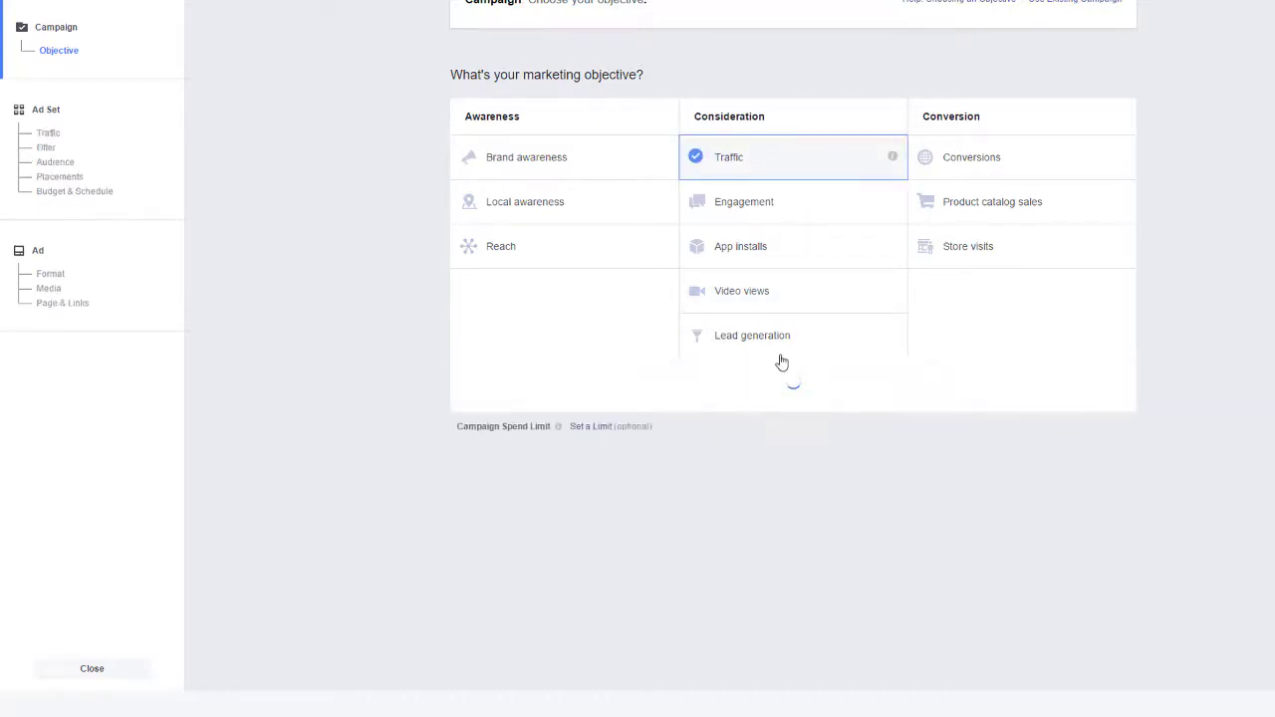
{"action": "type", "text": "- Test"}
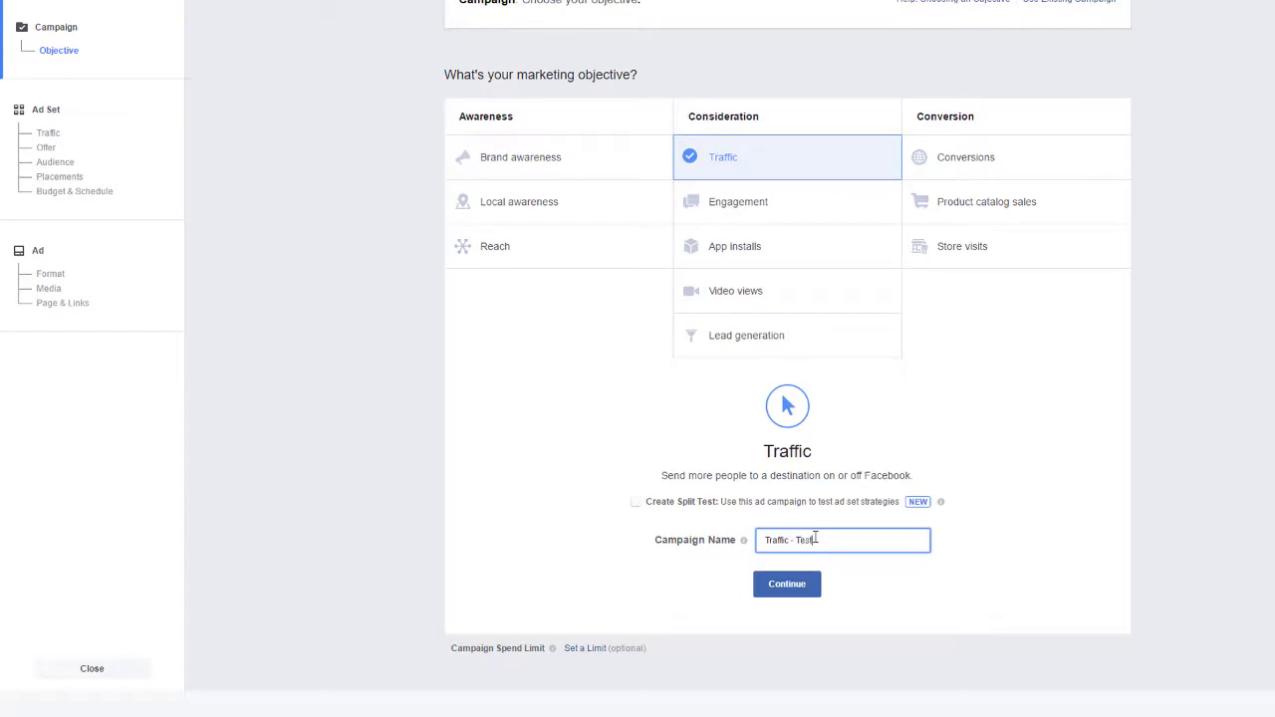
{"action": "left_click", "coordinate": [787, 584]}
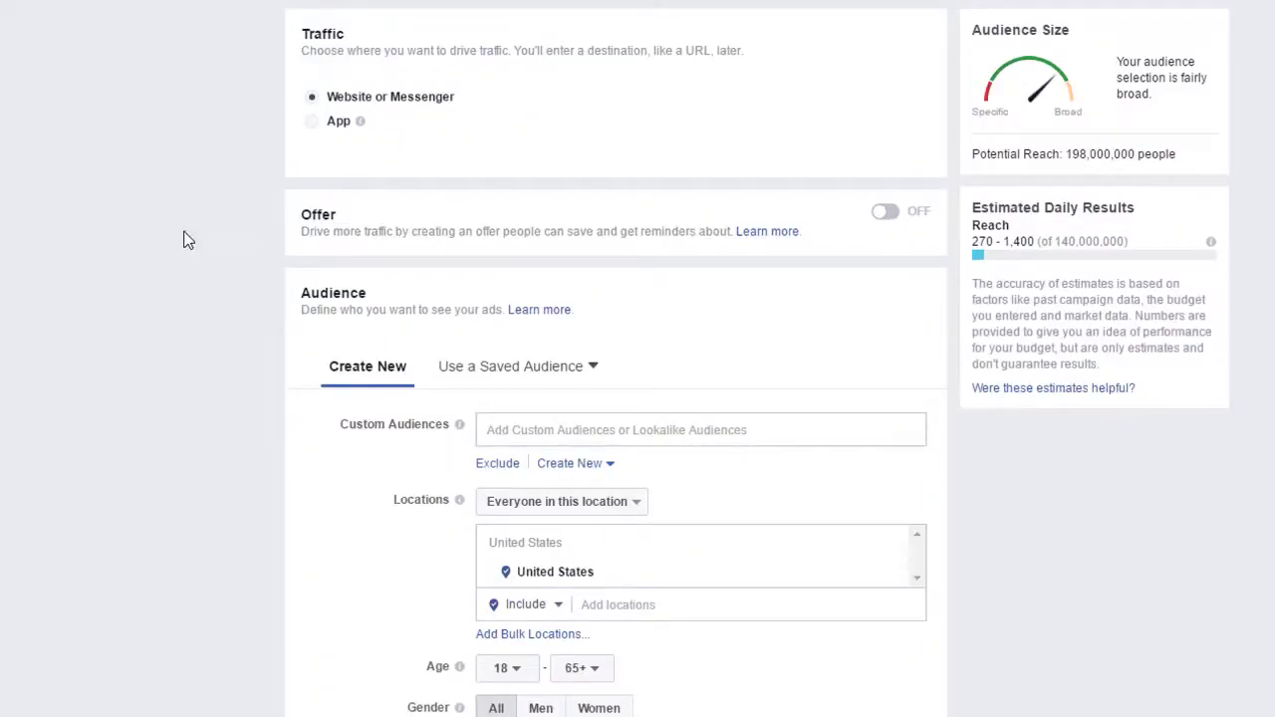
Step: Apply the saved audience JW-INFL_CN_1 to the ad set
{"action": "scroll", "coordinate": [184, 240], "scroll_direction": "down", "scroll_amount": 3}
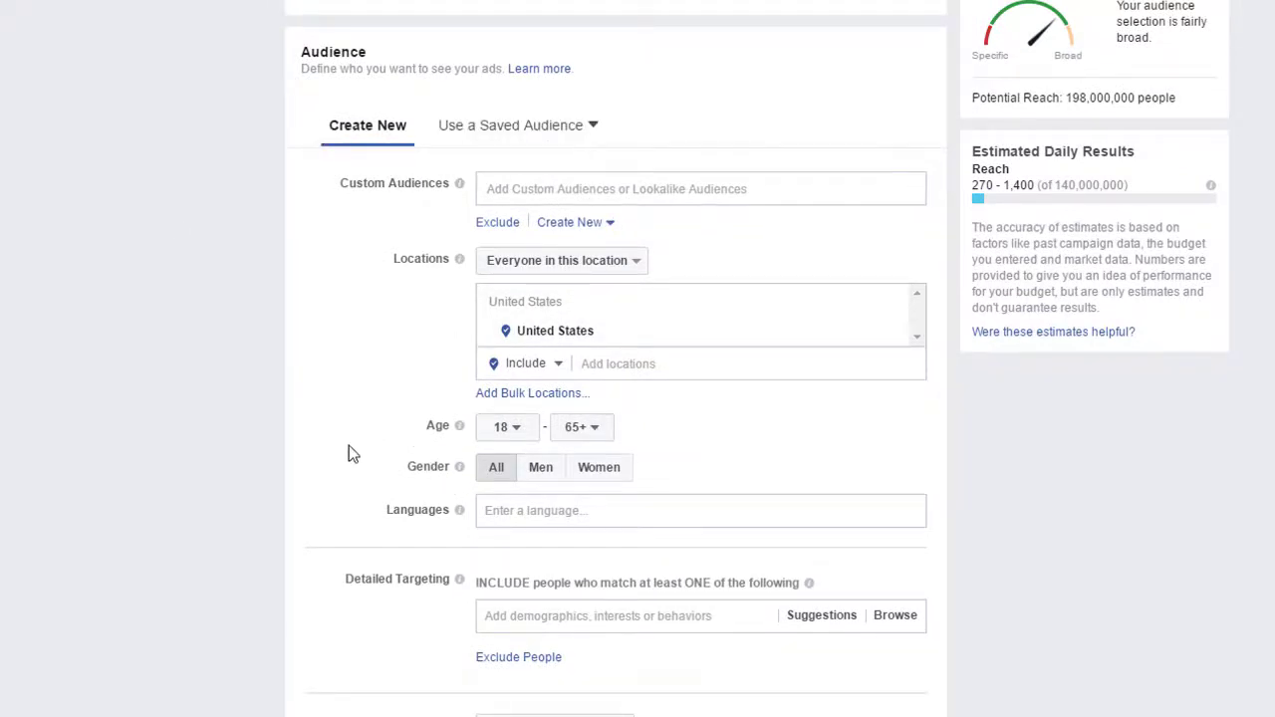
{"action": "left_click", "coordinate": [594, 128]}
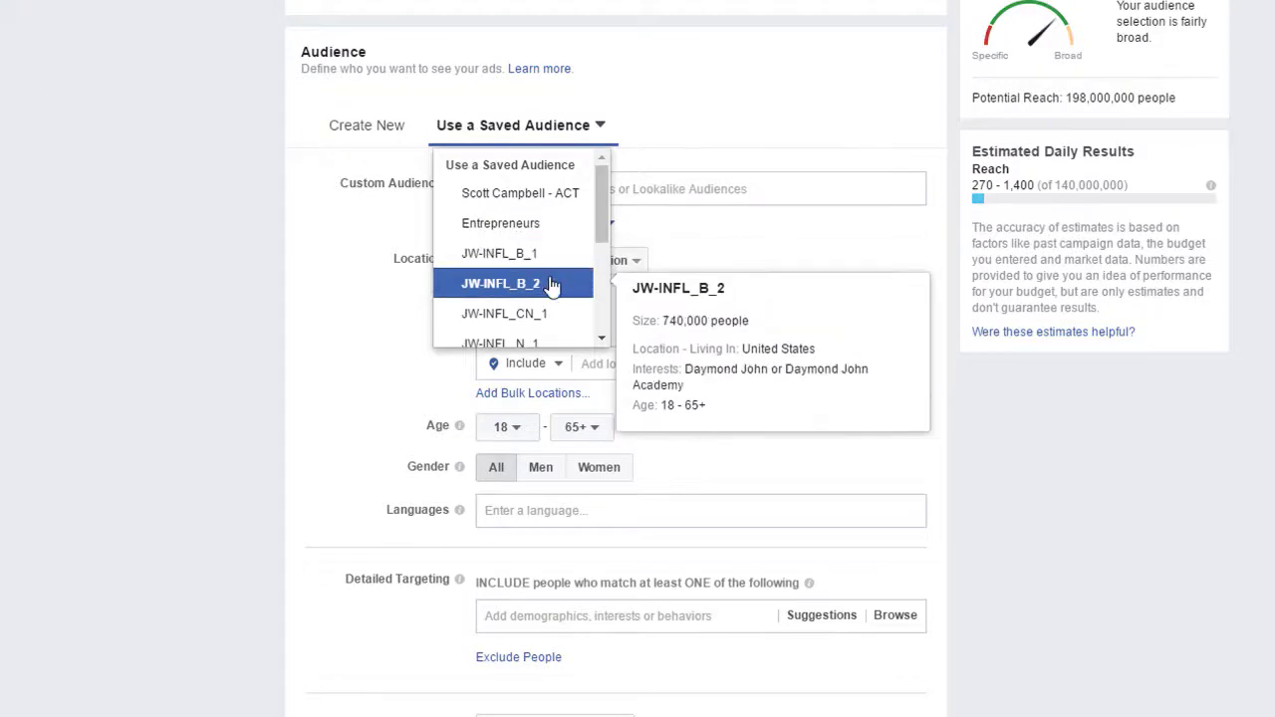
{"action": "scroll", "coordinate": [551, 285], "scroll_direction": "down", "scroll_amount": 2}
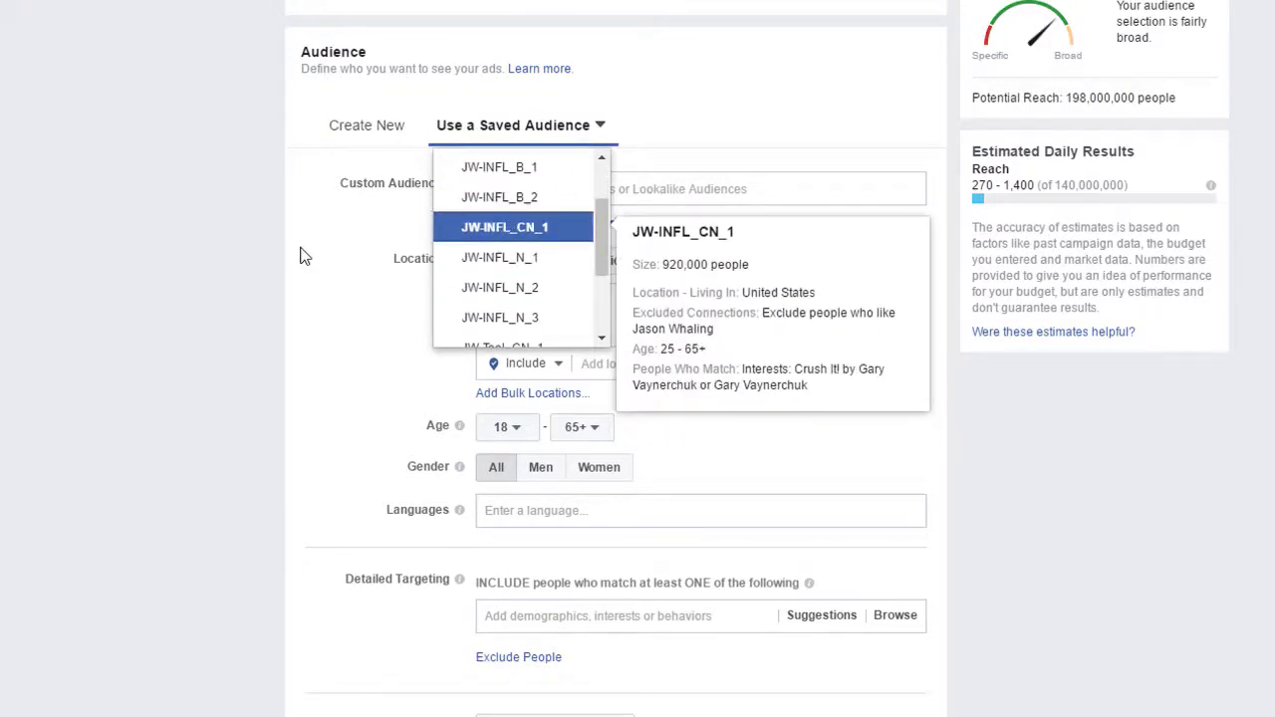
{"action": "key", "text": "Return"}
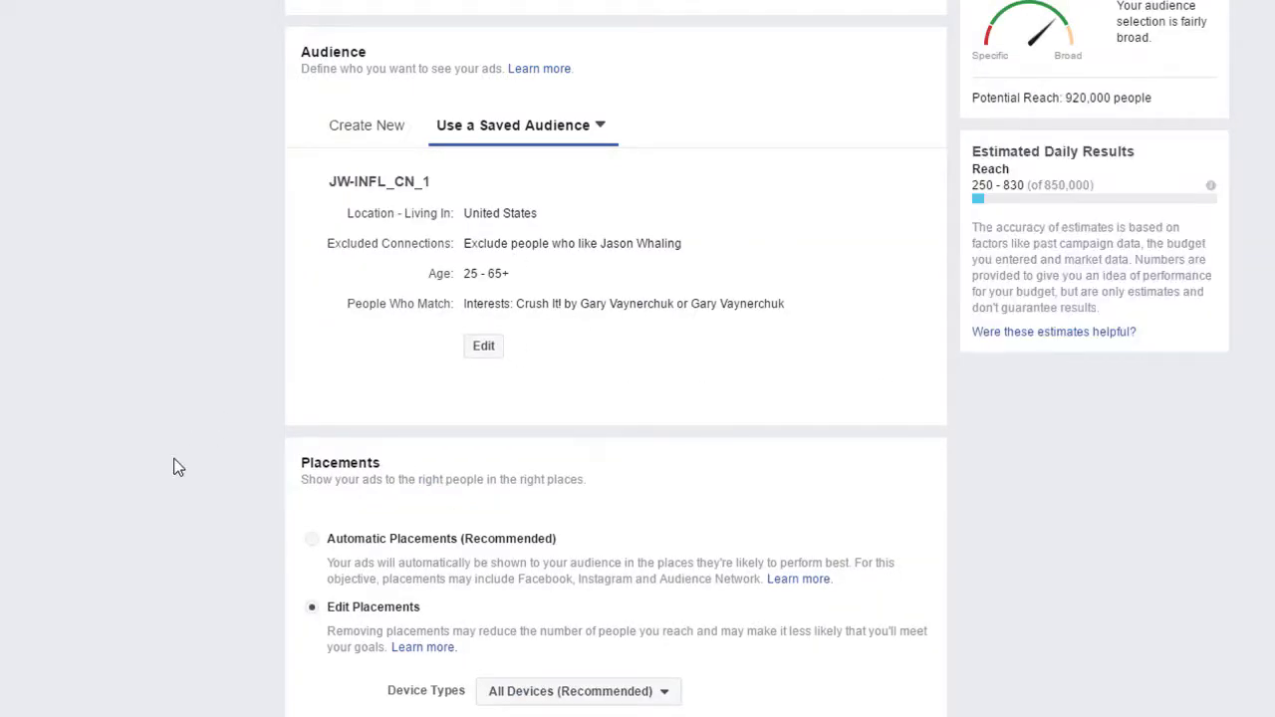
Step: Review the audience summary and the platform placements, including the individual placements under Facebook
{"action": "scroll", "coordinate": [176, 464], "scroll_direction": "down", "scroll_amount": 2}
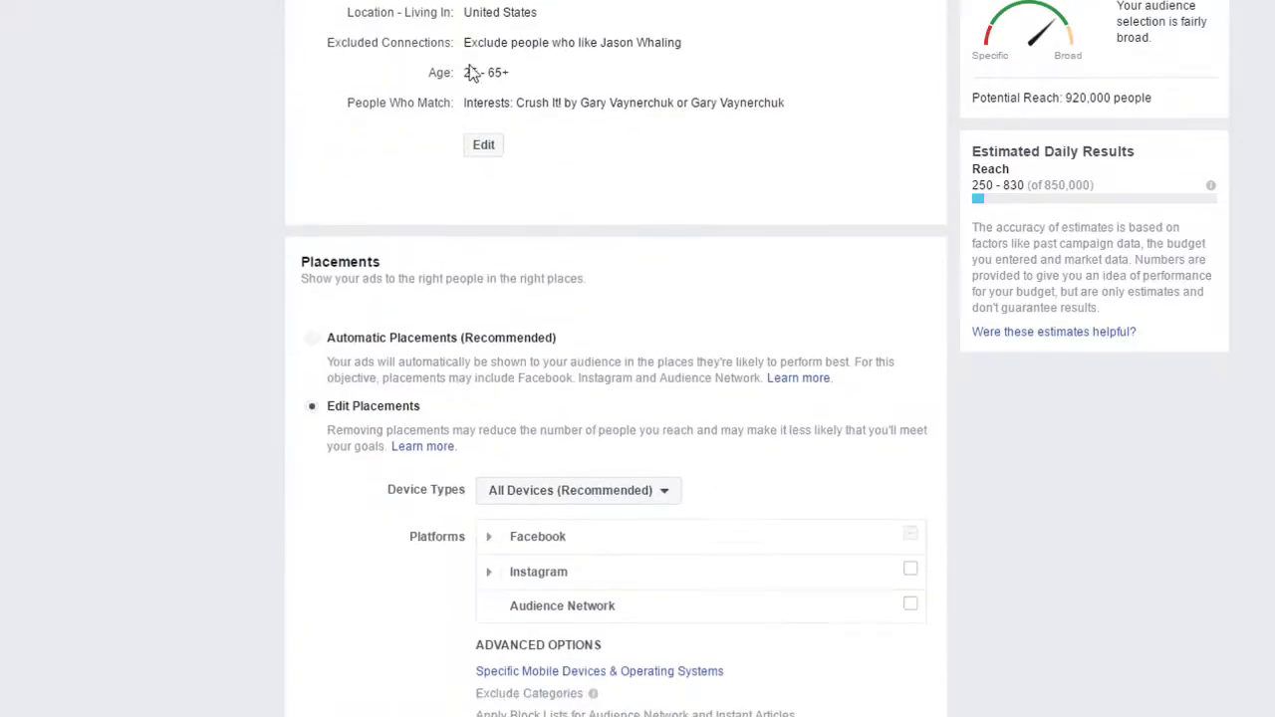
{"action": "scroll", "coordinate": [328, 145], "scroll_direction": "up", "scroll_amount": 2}
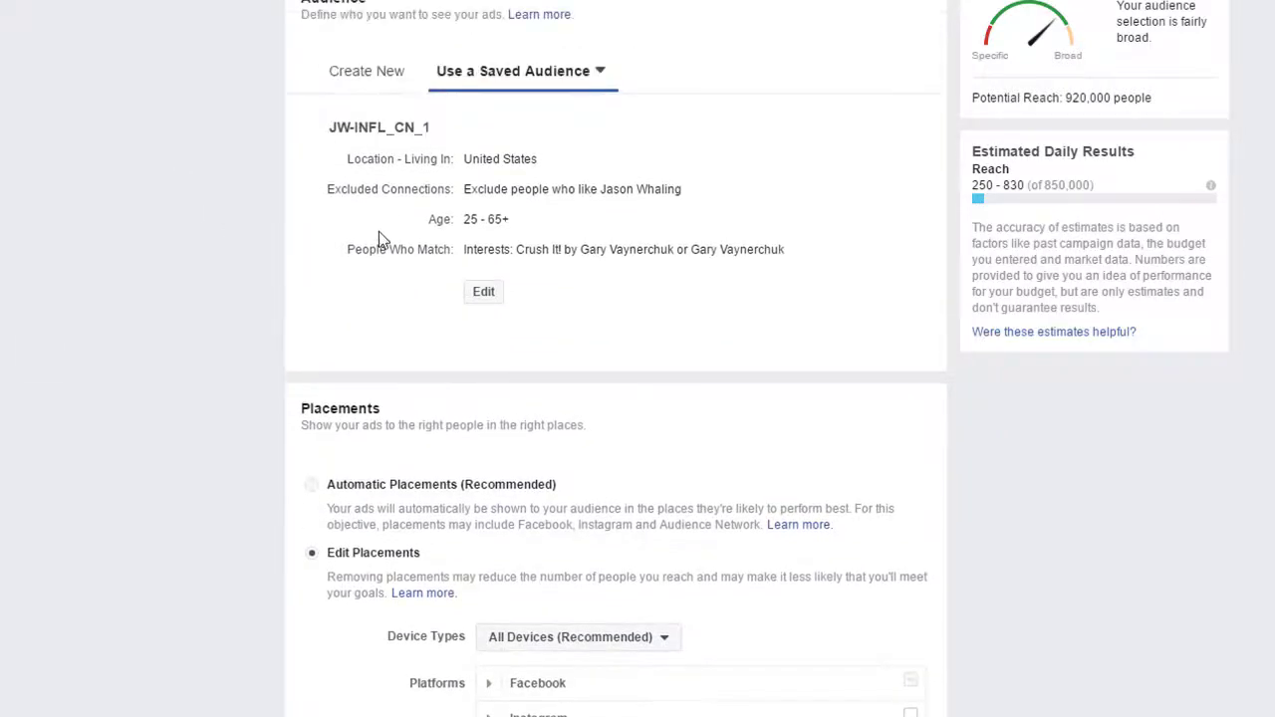
{"action": "scroll", "coordinate": [379, 244], "scroll_direction": "down", "scroll_amount": 3}
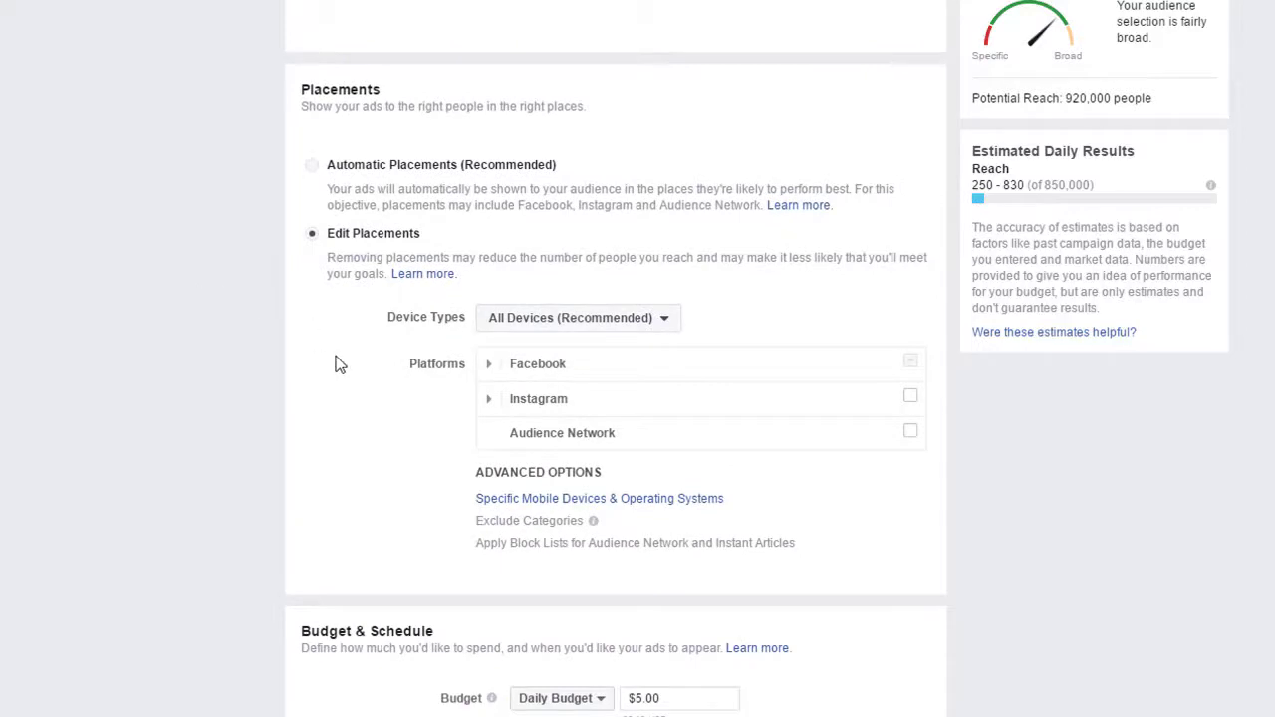
{"action": "scroll", "coordinate": [339, 364], "scroll_direction": "down", "scroll_amount": 3}
{"action": "mouse_move", "coordinate": [887, 176]}
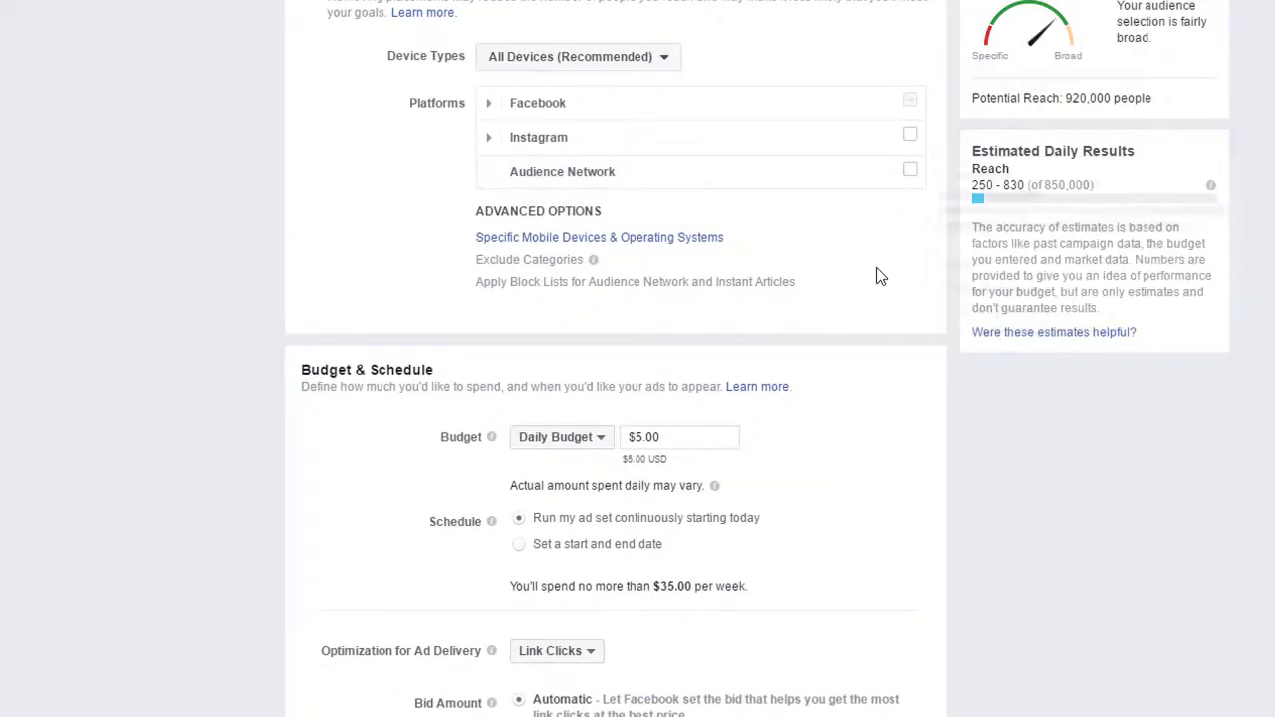
{"action": "scroll", "coordinate": [876, 271], "scroll_direction": "up", "scroll_amount": 1}
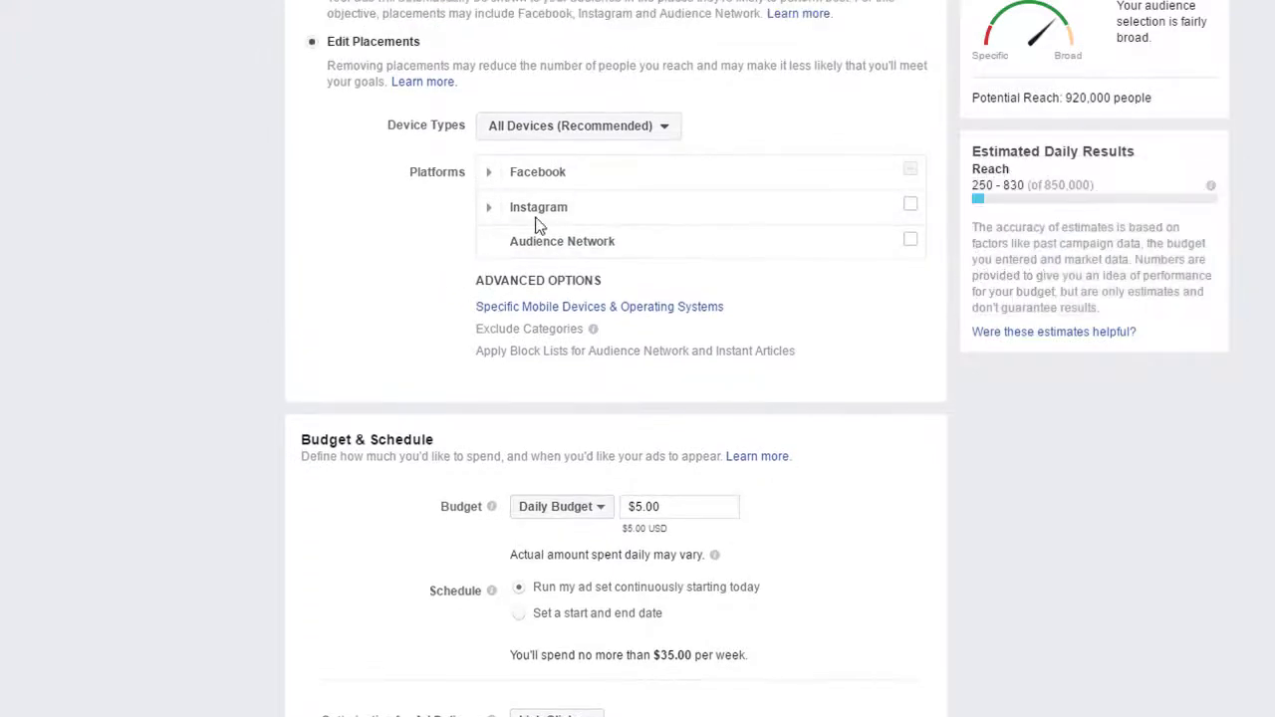
{"action": "mouse_move", "coordinate": [712, 251]}
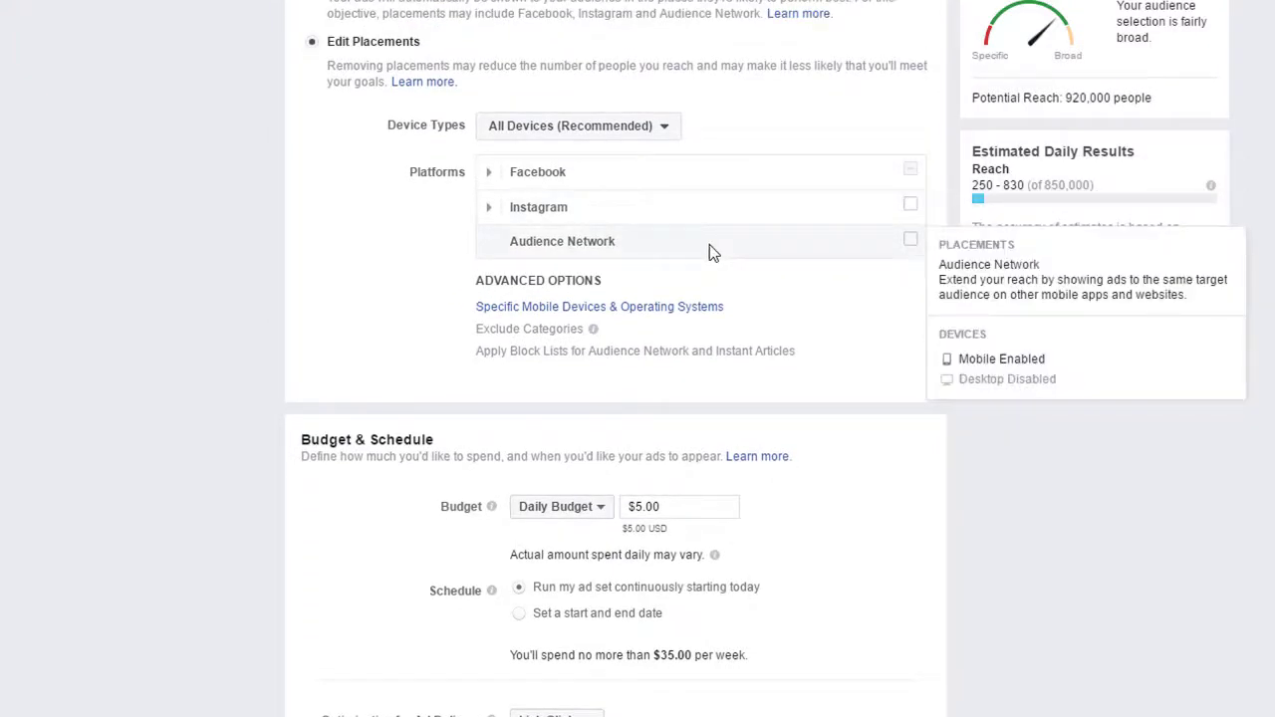
{"action": "mouse_move", "coordinate": [870, 198]}
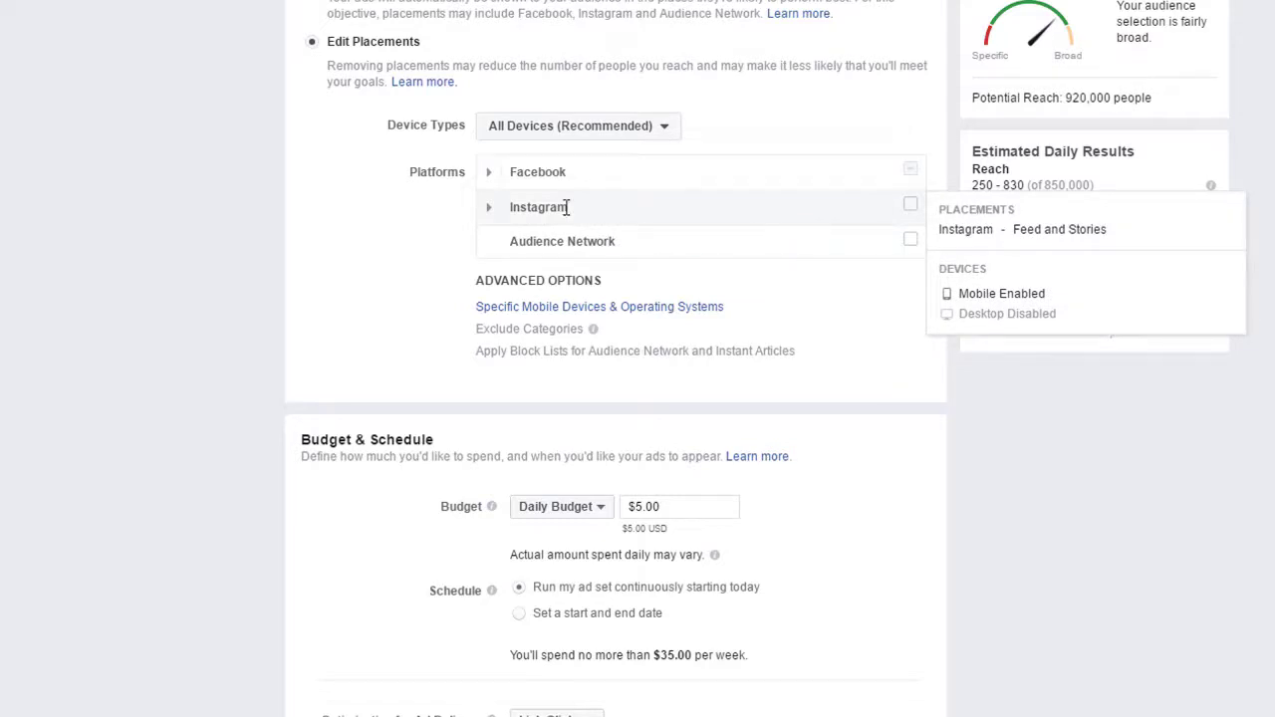
{"action": "left_click", "coordinate": [490, 176]}
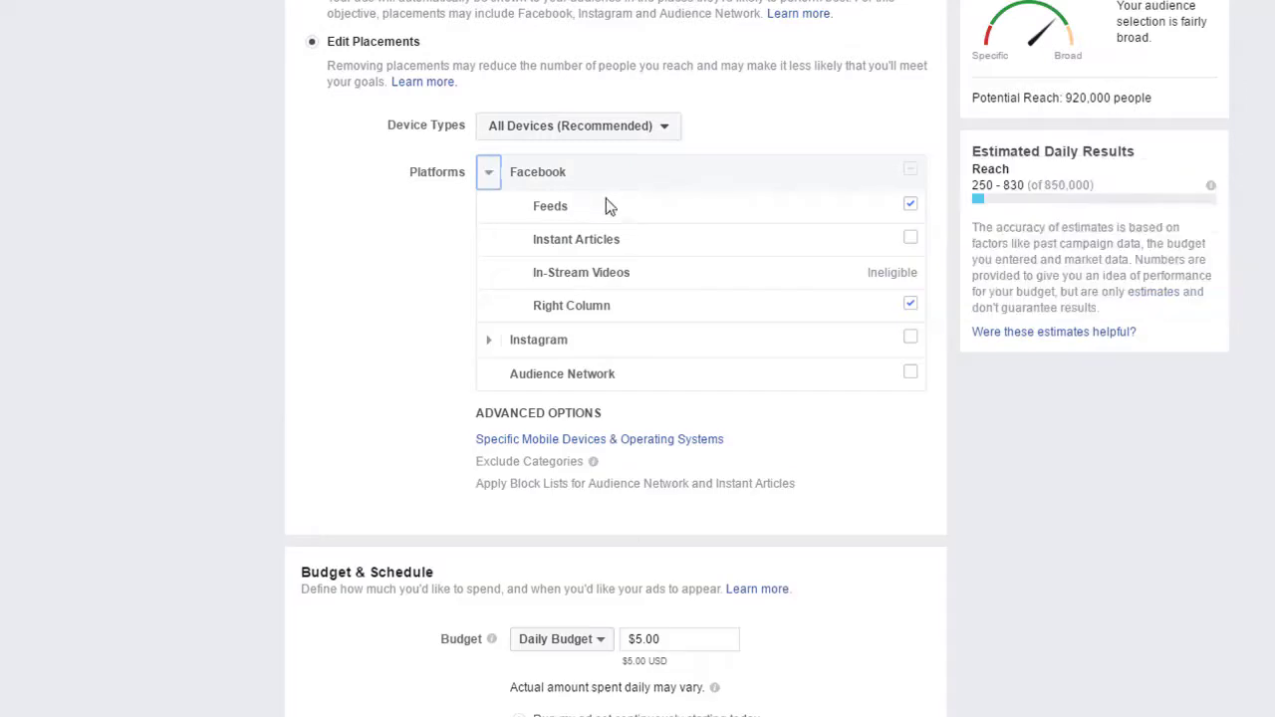
{"action": "mouse_move", "coordinate": [671, 246]}
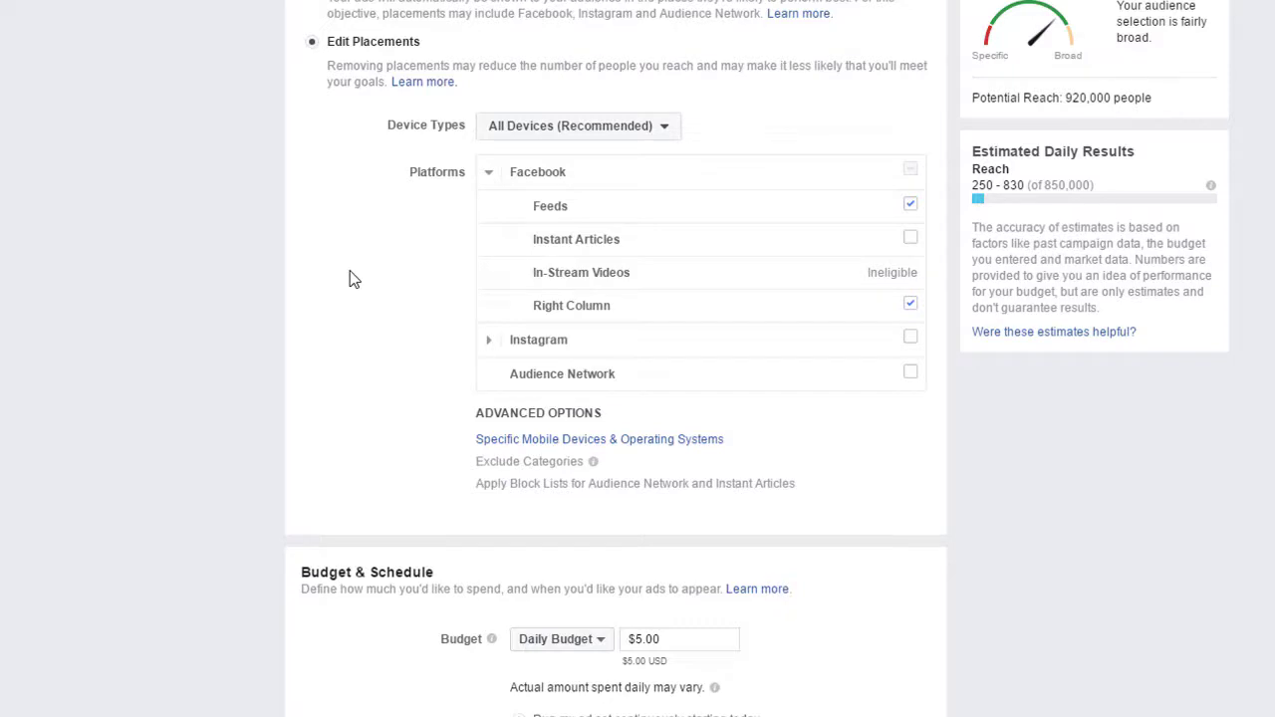
Step: Switch the ad set's budget type to Lifetime Budget
{"action": "scroll", "coordinate": [354, 279], "scroll_direction": "down", "scroll_amount": 3}
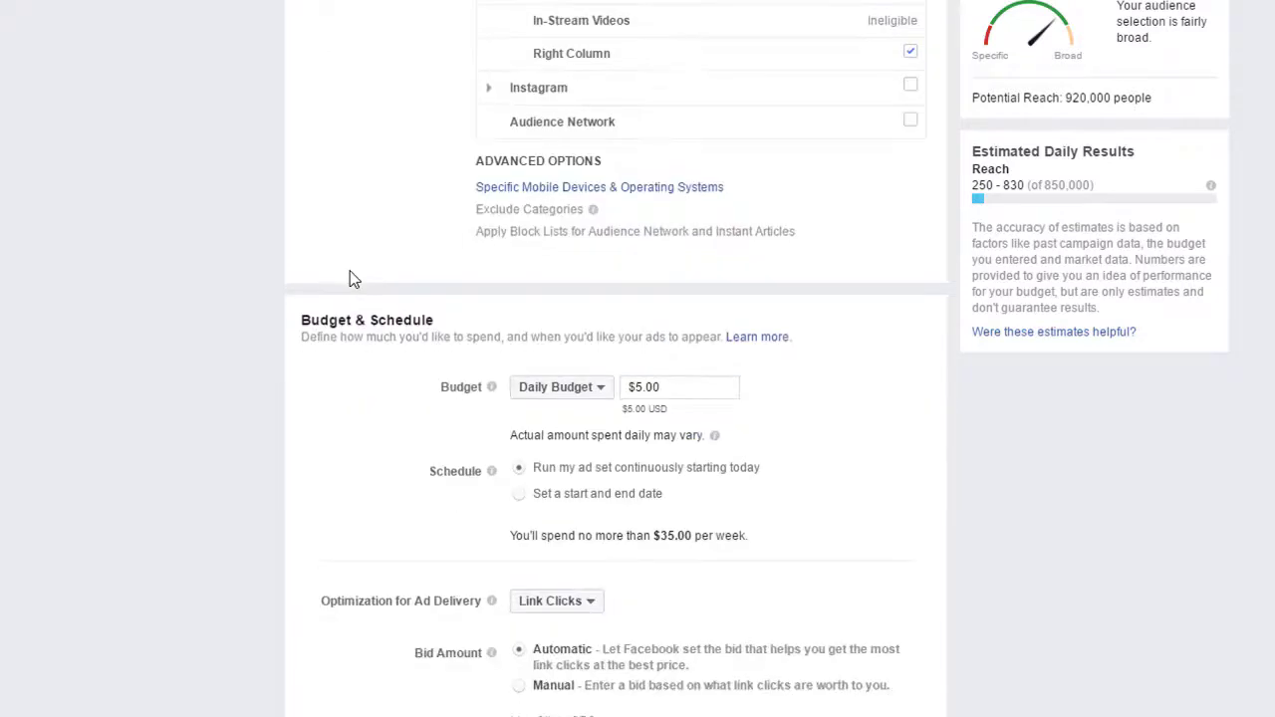
{"action": "scroll", "coordinate": [349, 279], "scroll_direction": "down", "scroll_amount": 2}
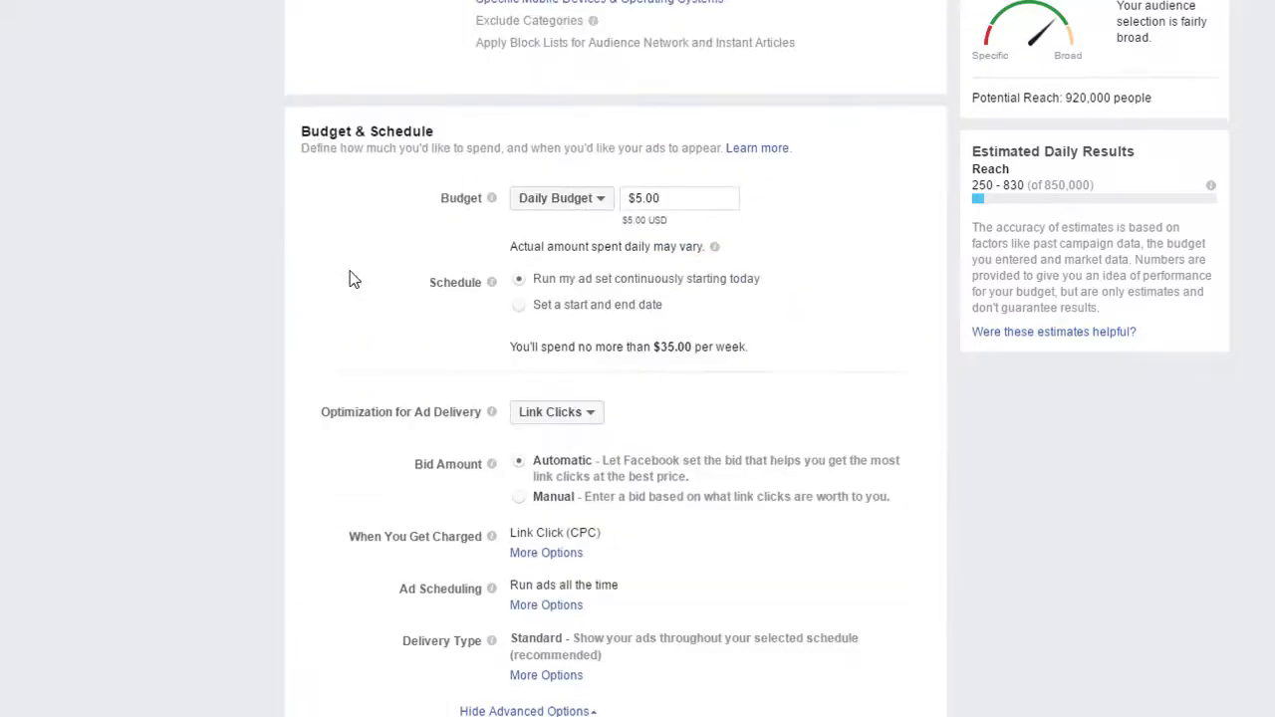
{"action": "left_click", "coordinate": [590, 204]}
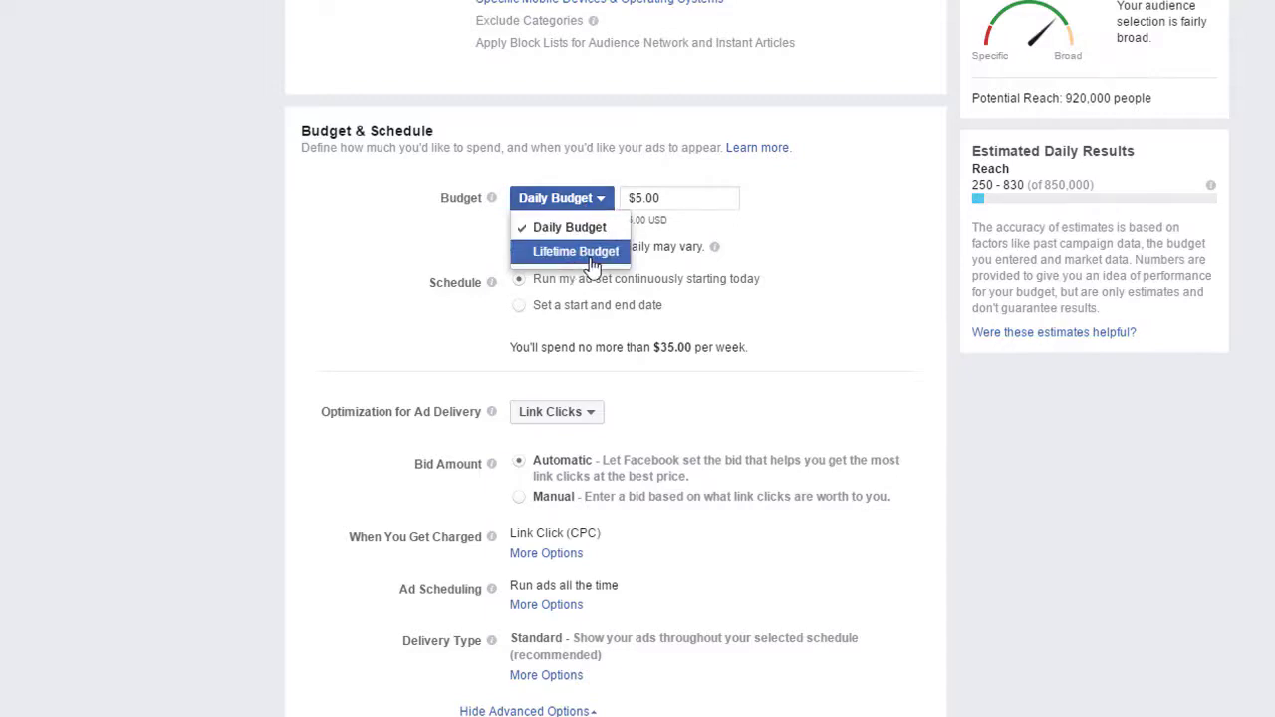
{"action": "key", "text": "Return"}
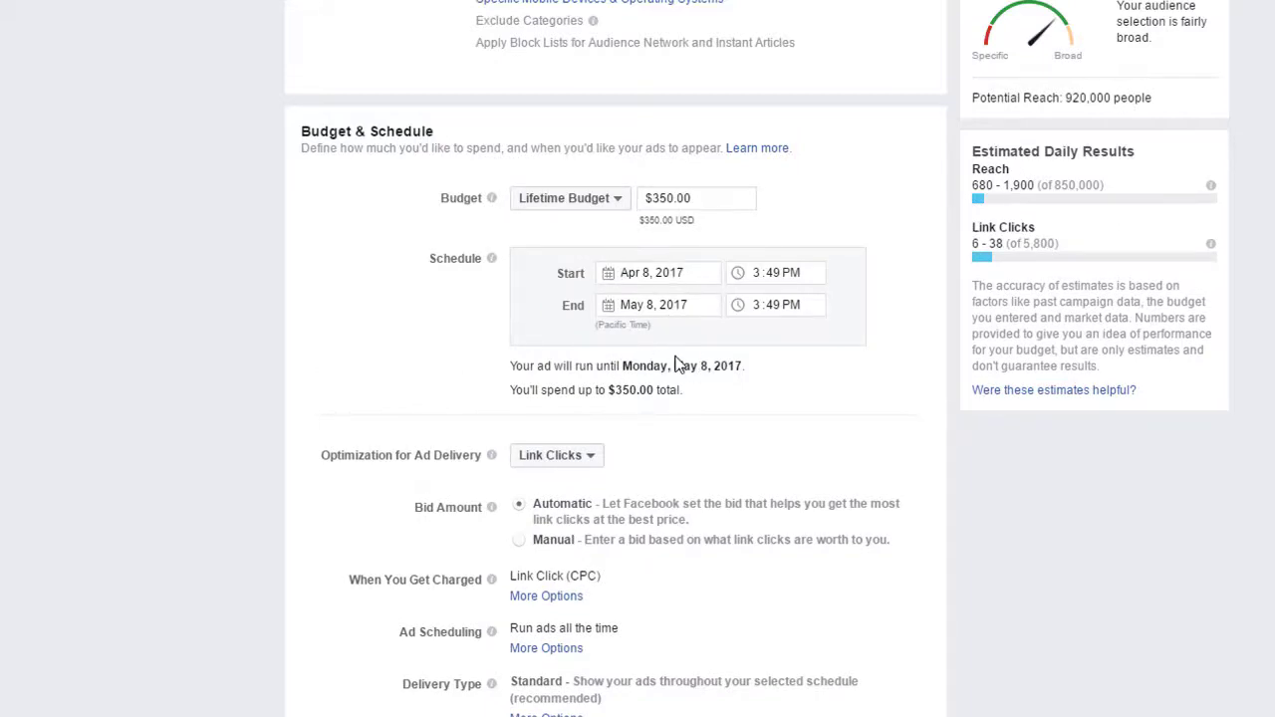
Step: Set Ad Scheduling to run ads on a schedule and look over the weekly hour grid
{"action": "scroll", "coordinate": [762, 416], "scroll_direction": "down", "scroll_amount": 1}
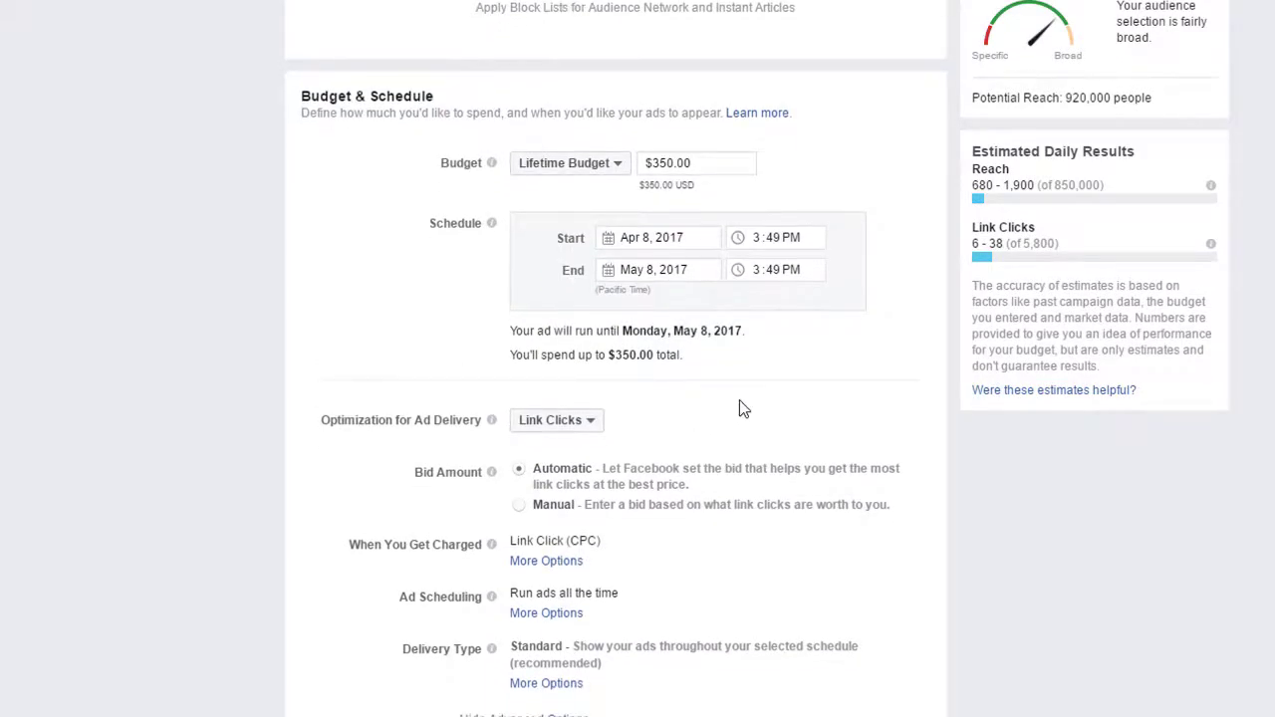
{"action": "left_click", "coordinate": [564, 613]}
{"action": "scroll", "coordinate": [697, 608], "scroll_direction": "down", "scroll_amount": 1}
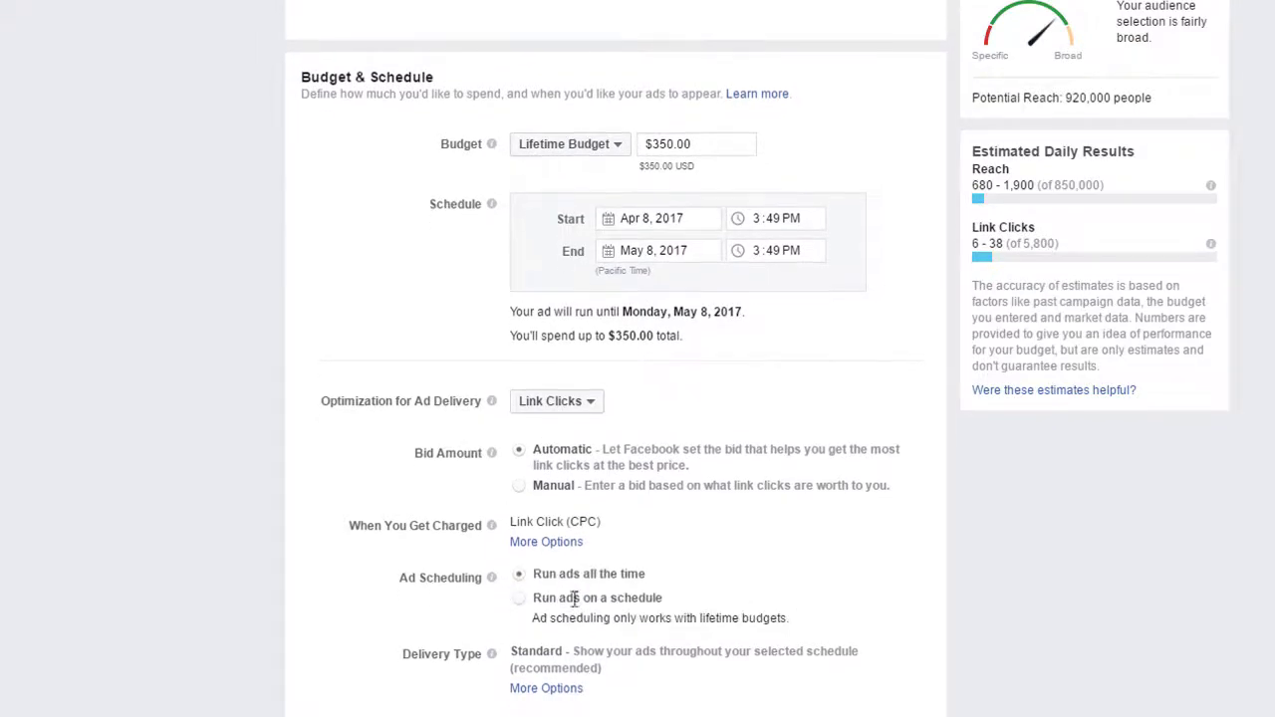
{"action": "left_click", "coordinate": [519, 587]}
{"action": "scroll", "coordinate": [763, 591], "scroll_direction": "down", "scroll_amount": 2}
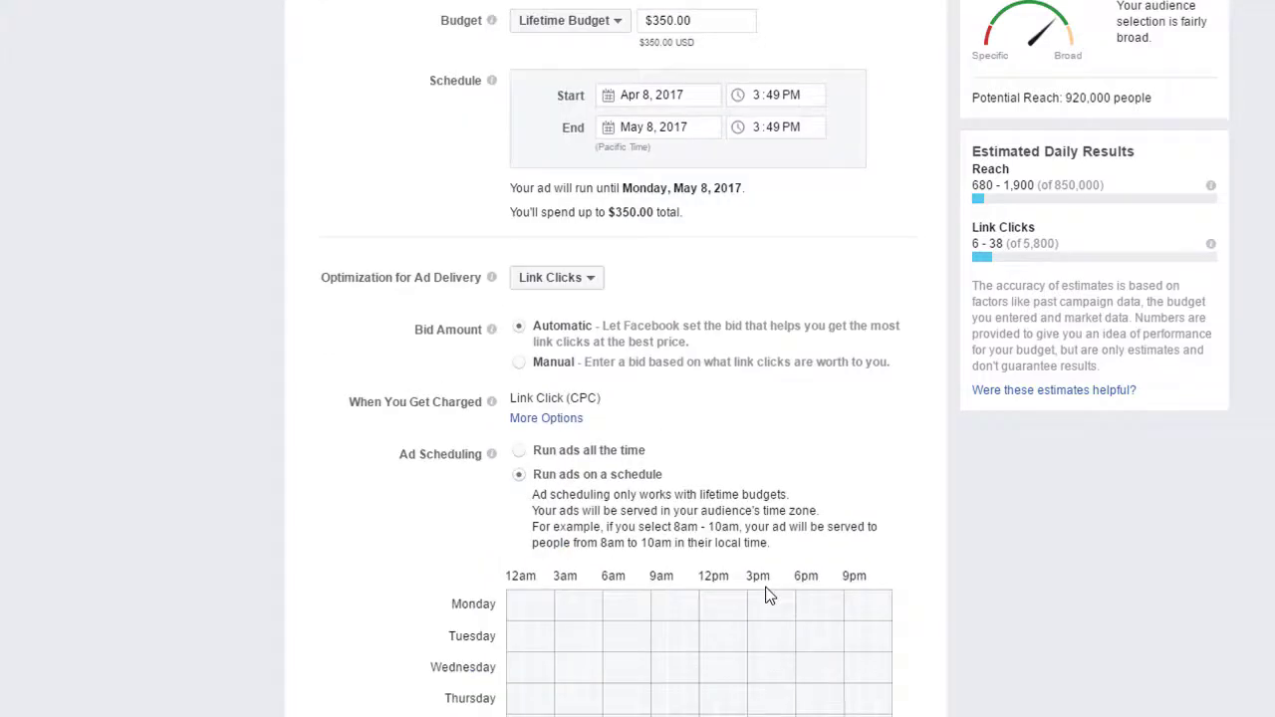
{"action": "scroll", "coordinate": [538, 618], "scroll_direction": "down", "scroll_amount": 2}
{"action": "scroll", "coordinate": [833, 501], "scroll_direction": "up", "scroll_amount": 3}
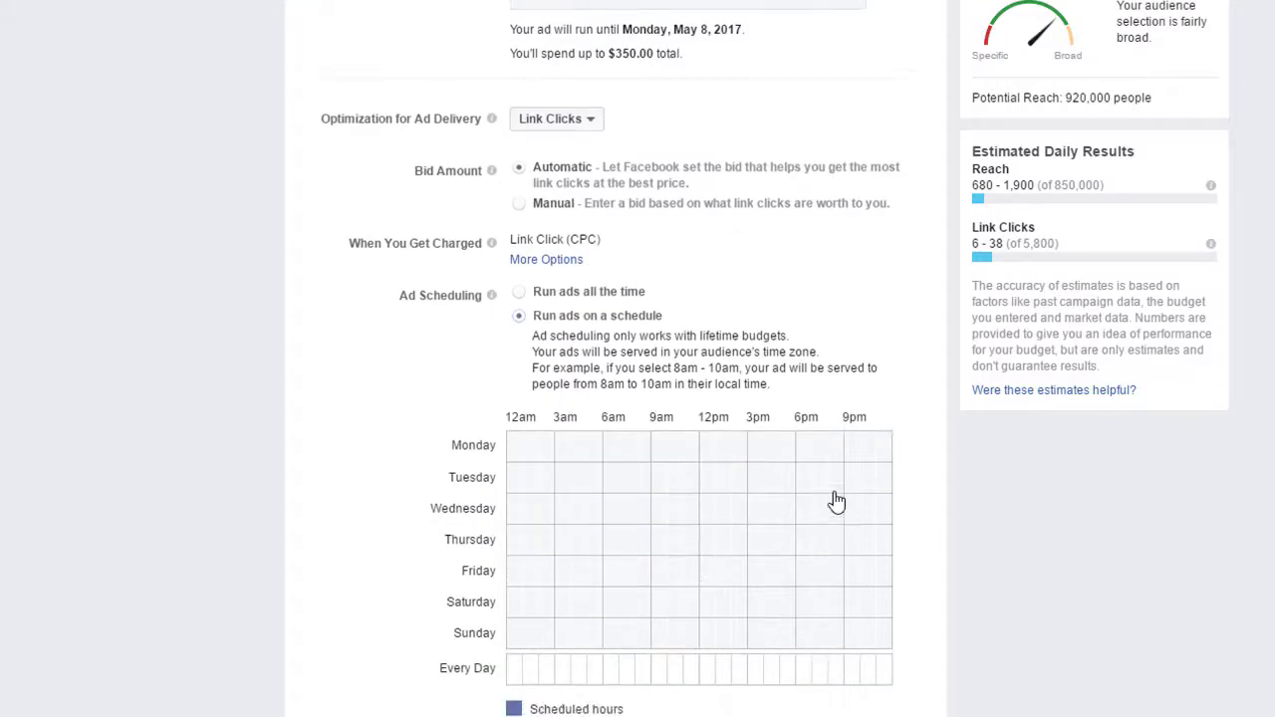
Step: Switch the budget type back to Daily Budget and run the ad set continuously starting today
{"action": "left_click", "coordinate": [610, 171]}
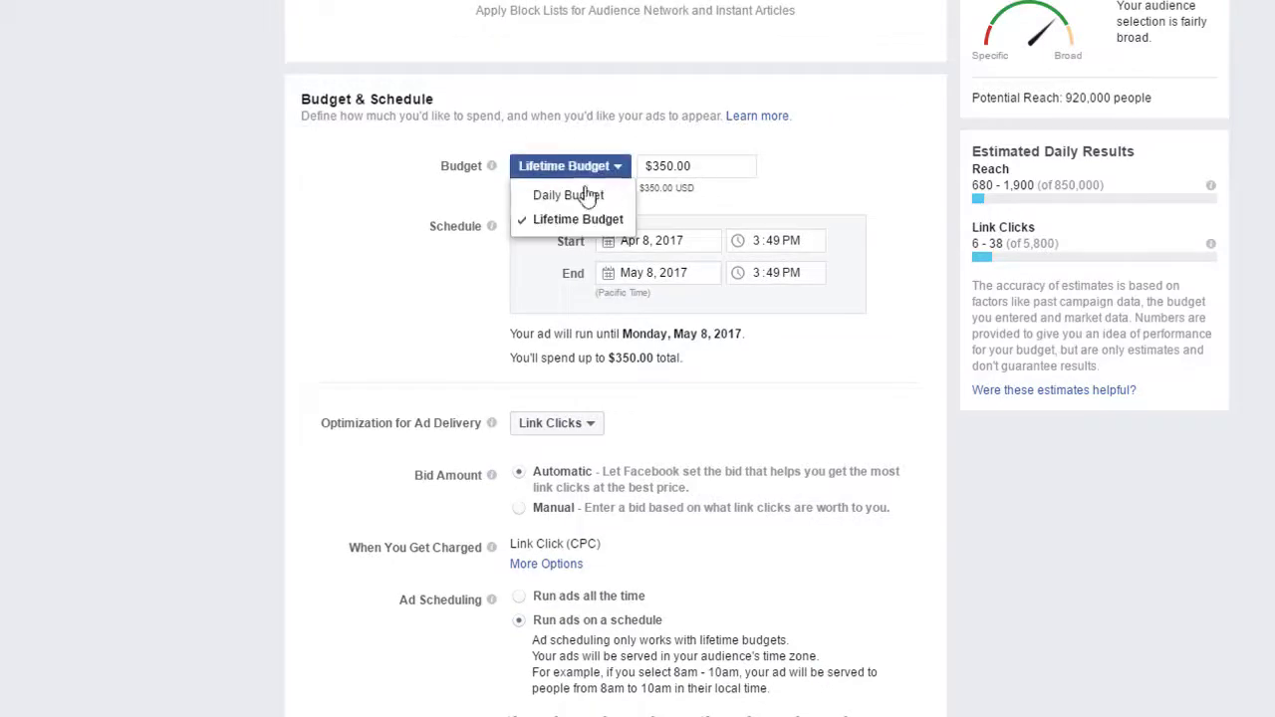
{"action": "left_click", "coordinate": [587, 197]}
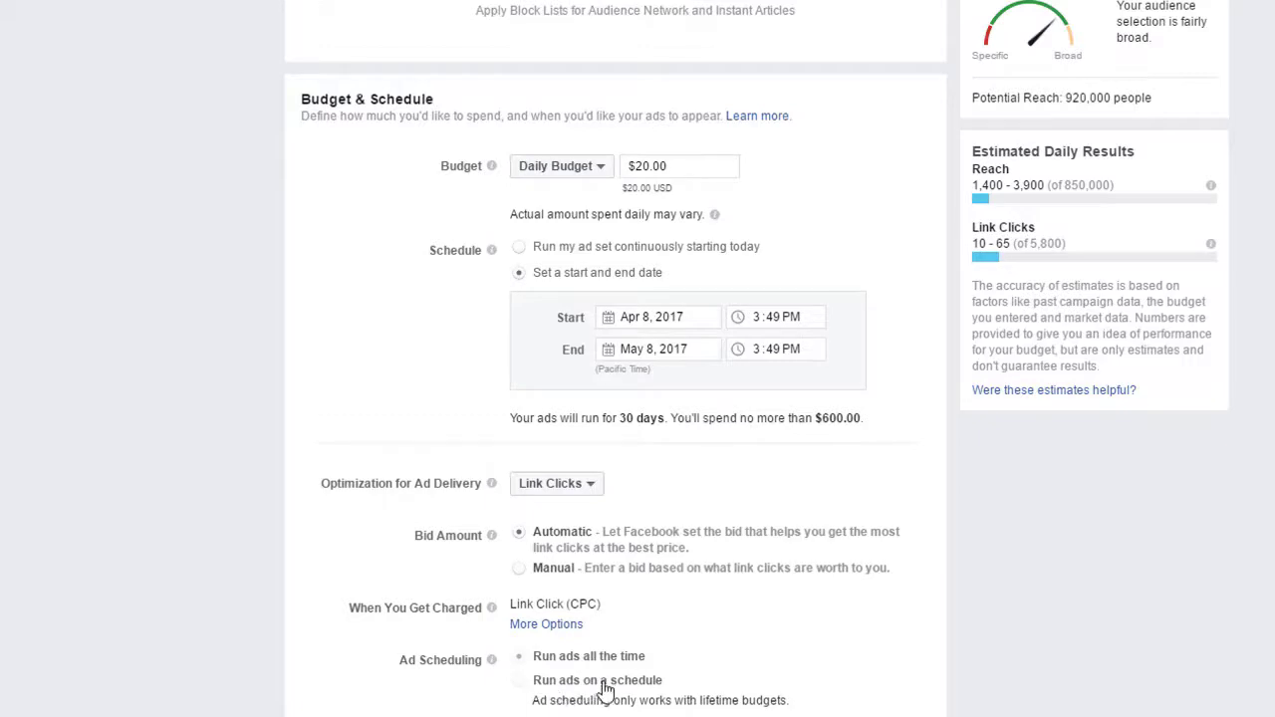
{"action": "left_click_drag", "start_coordinate": [684, 700], "coordinate": [826, 697]}
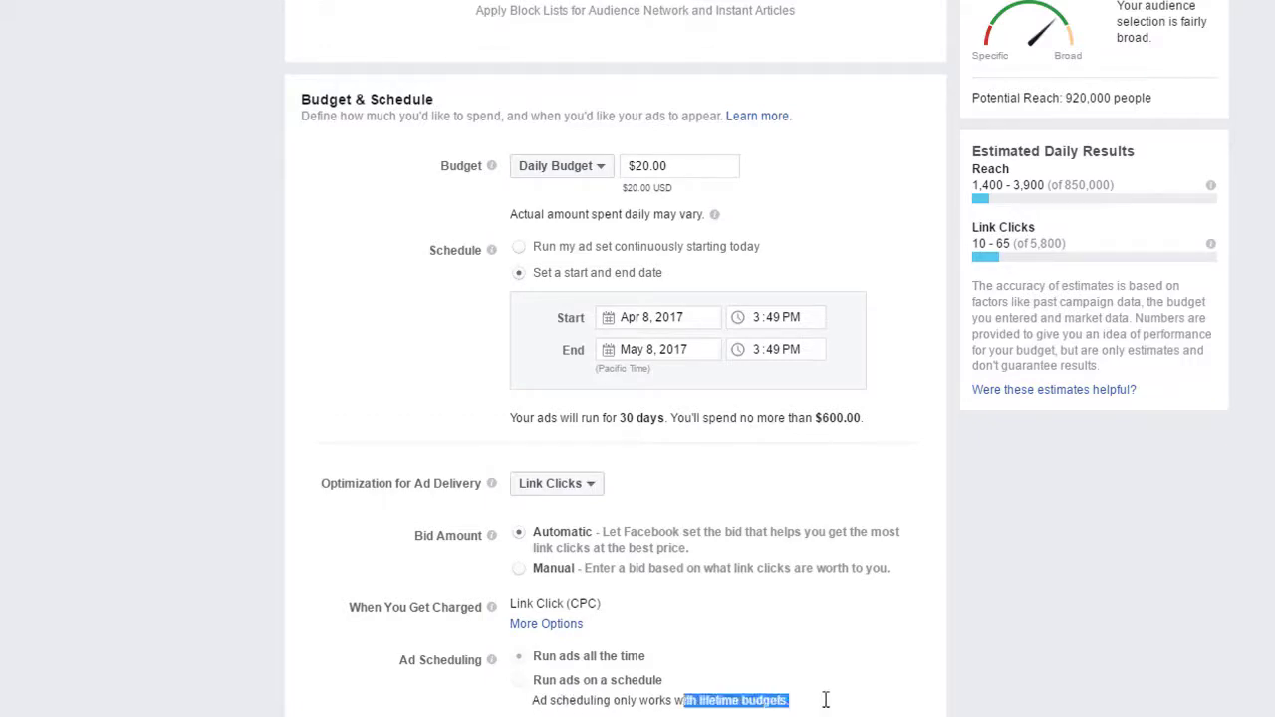
{"action": "left_click", "coordinate": [812, 633]}
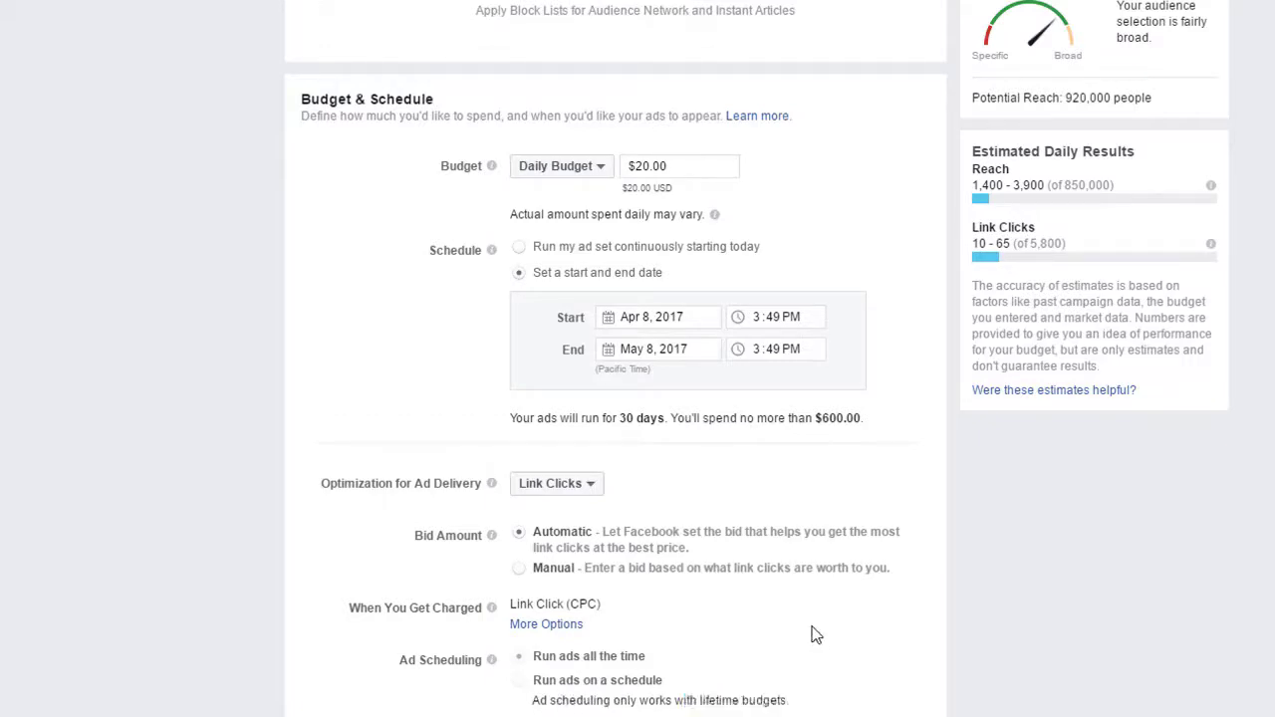
{"action": "left_click", "coordinate": [519, 255]}
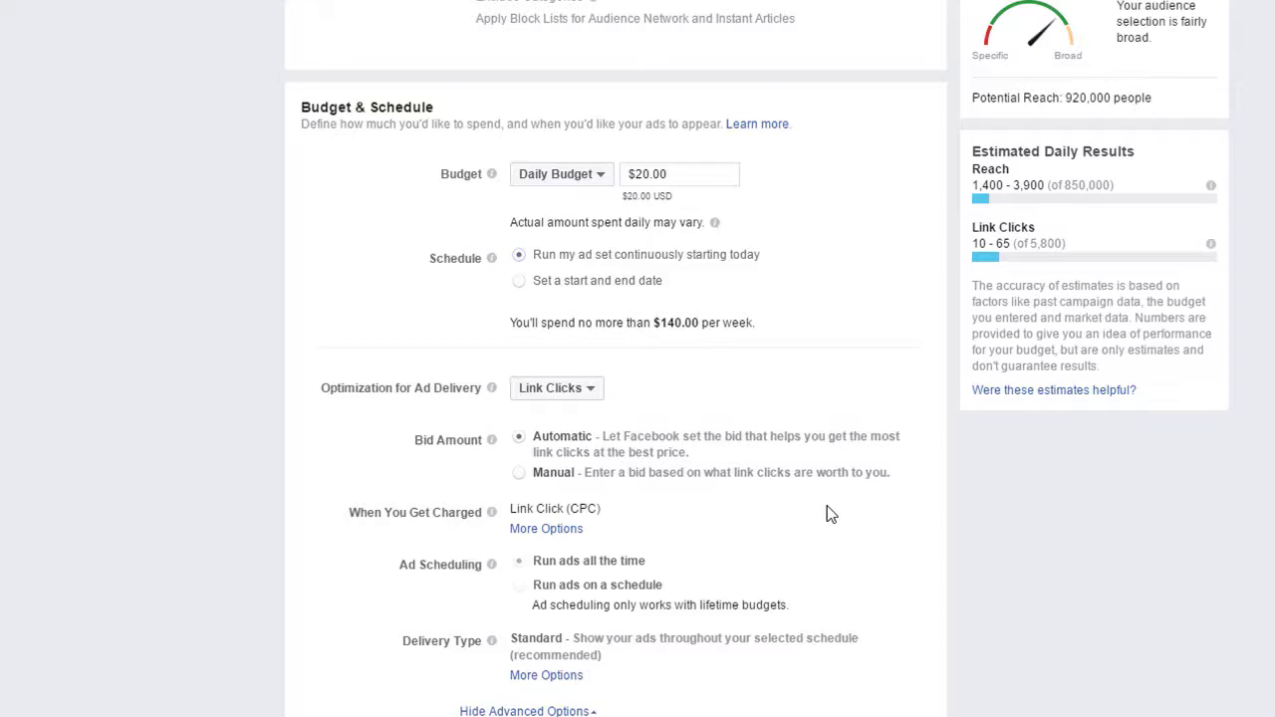
Step: Name the ad set "Product_ Action_ Audience Code_ Ad Code"
{"action": "scroll", "coordinate": [827, 514], "scroll_direction": "down", "scroll_amount": 2}
{"action": "left_click", "coordinate": [565, 618]}
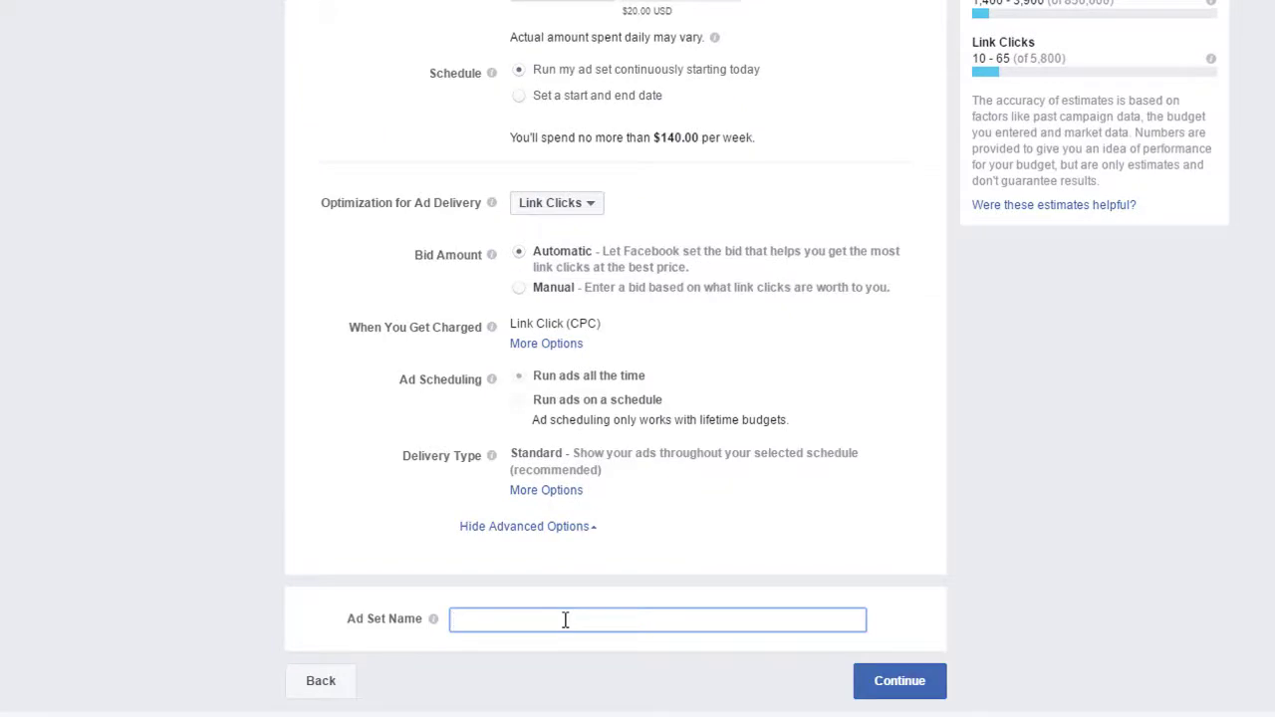
{"action": "type", "text": "Product_ Action_ Audience Code_ Ad Code"}
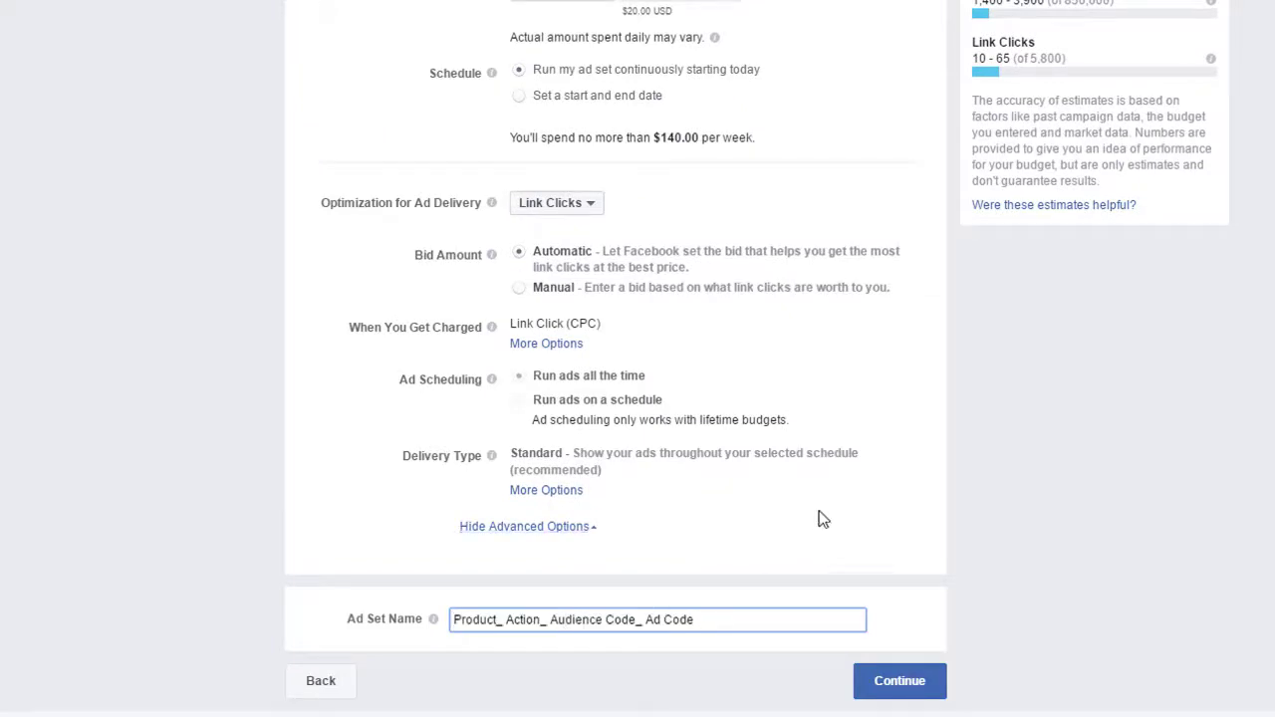
Step: Review the parts of the ad set name against the chosen placements and saved audience
{"action": "left_click", "coordinate": [481, 619]}
{"action": "left_click", "coordinate": [523, 618]}
{"action": "scroll", "coordinate": [913, 251], "scroll_direction": "up", "scroll_amount": 6}
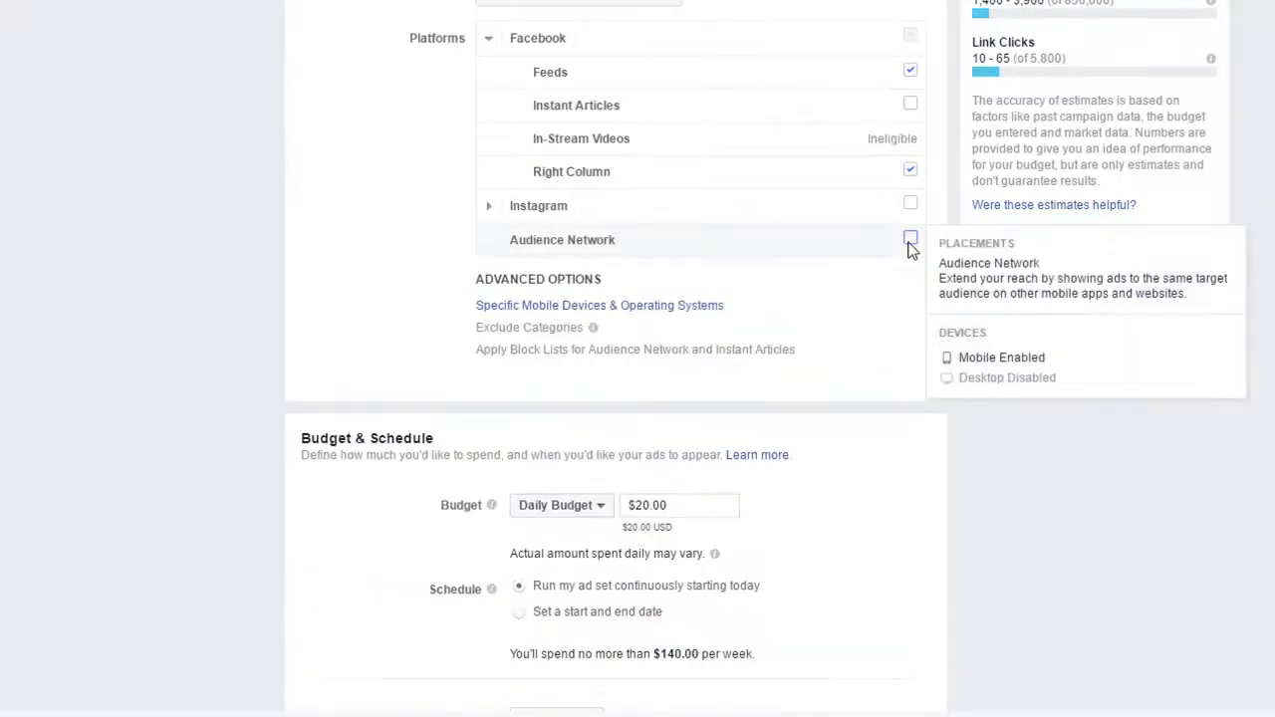
{"action": "scroll", "coordinate": [754, 136], "scroll_direction": "up", "scroll_amount": 5}
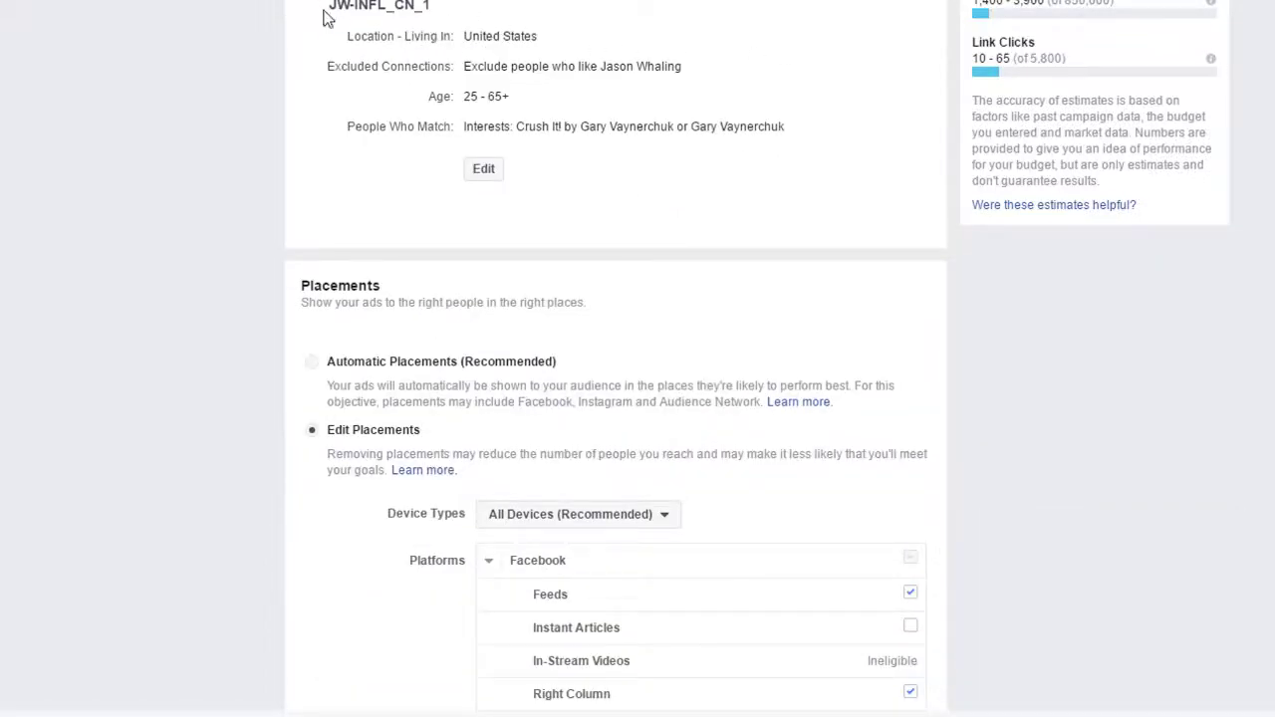
Step: Copy the saved audience's name, JW-INFL_CN_1, into the ad set name in place of "Audience Code"
{"action": "left_click_drag", "start_coordinate": [330, 7], "coordinate": [430, 8]}
{"action": "key", "text": "ctrl+c"}
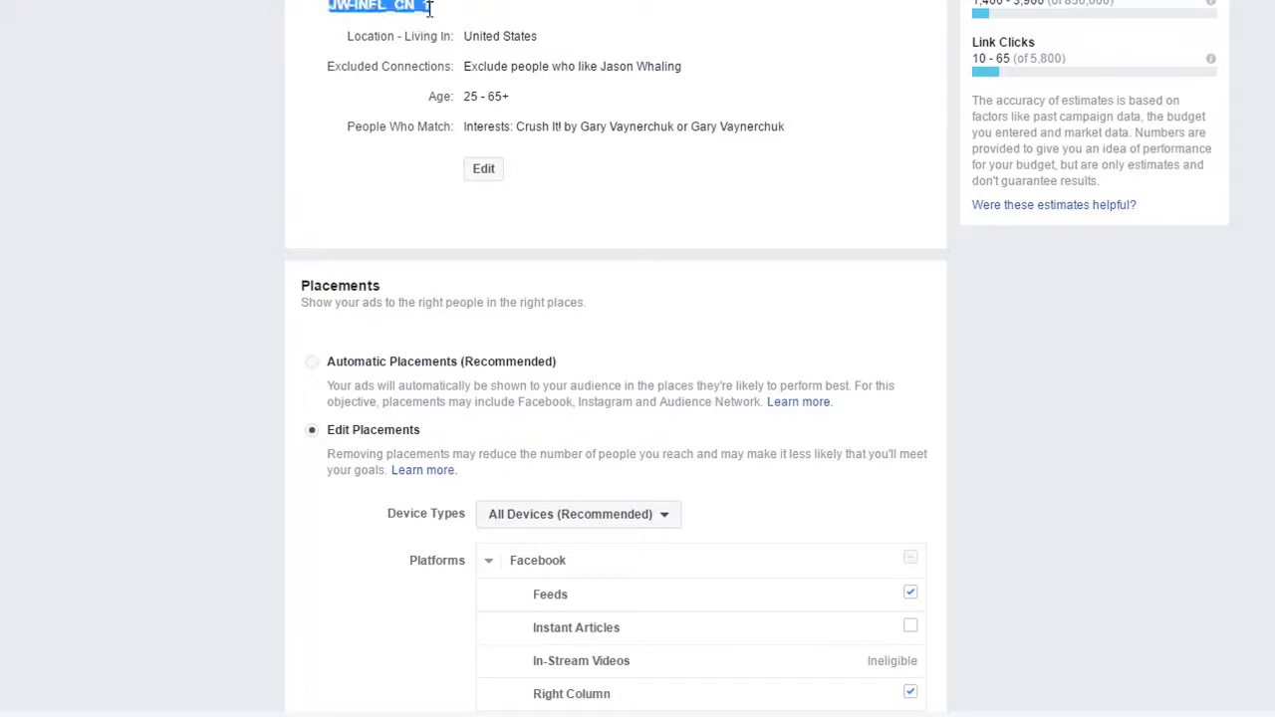
{"action": "scroll", "coordinate": [672, 249], "scroll_direction": "down", "scroll_amount": 15}
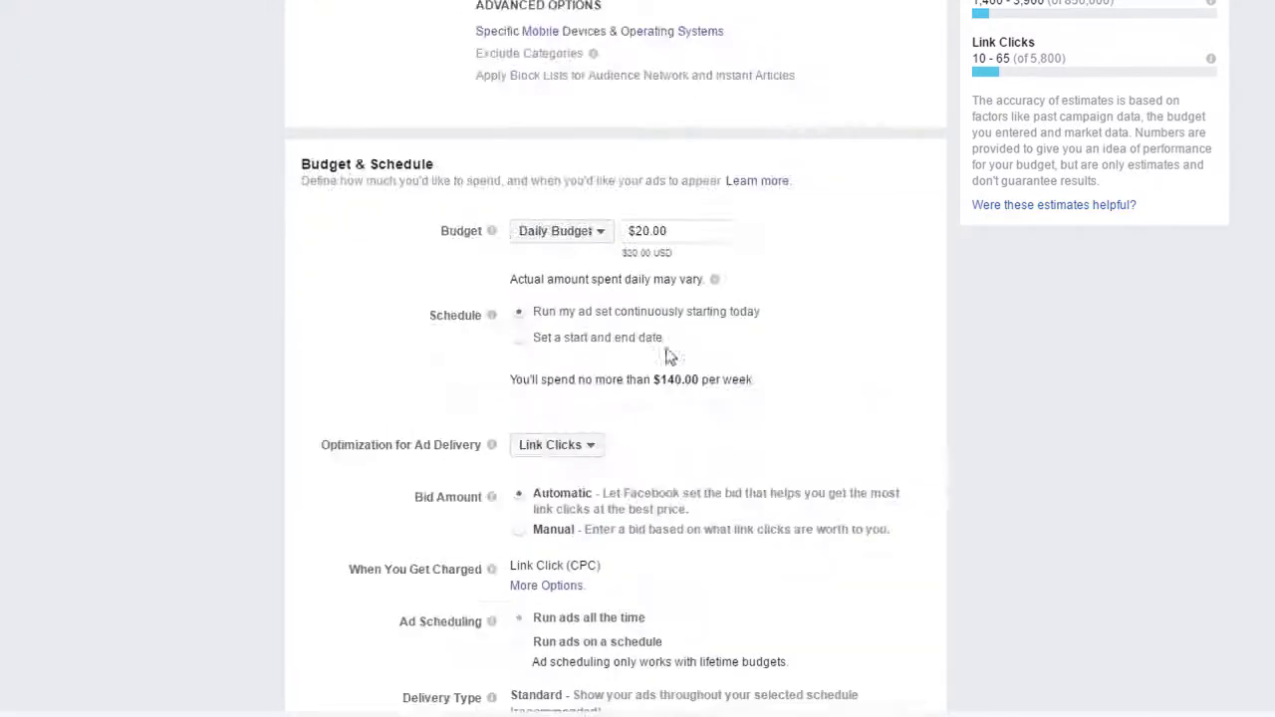
{"action": "left_click", "coordinate": [637, 620]}
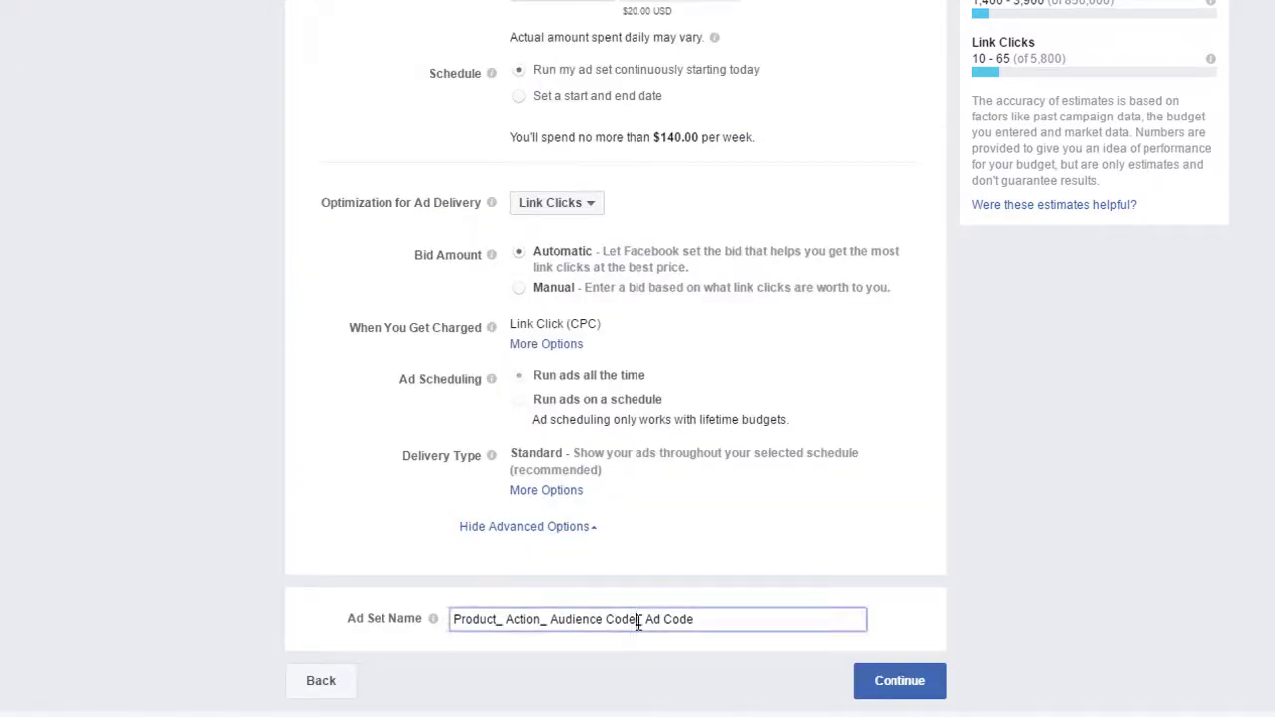
{"action": "double_click", "coordinate": [639, 619]}
{"action": "key", "text": "ctrl+shift+Left"}
{"action": "key", "text": "ctrl+v"}
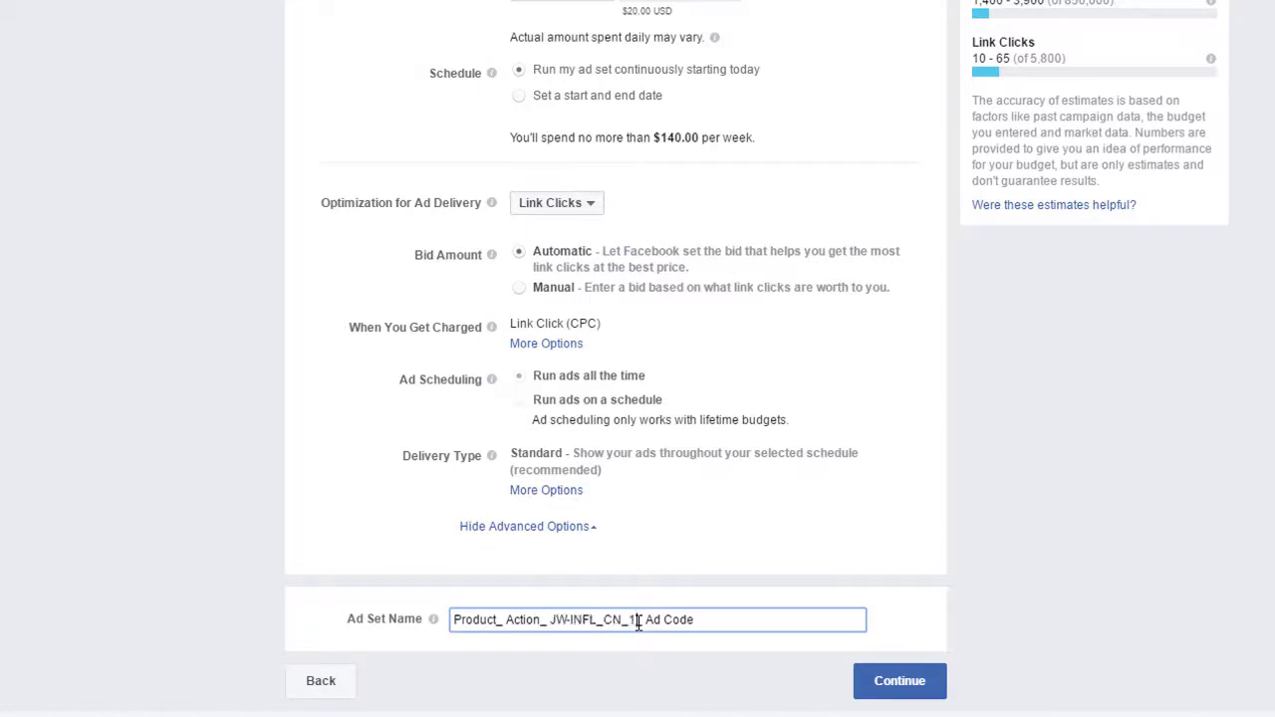
Step: Replace the "Ad Code" part at the end of the ad set name with "- Ad Copy 1 Image 1"
{"action": "type", "text": "_ Ad Copy 1 Image 1_ Ad Co"}
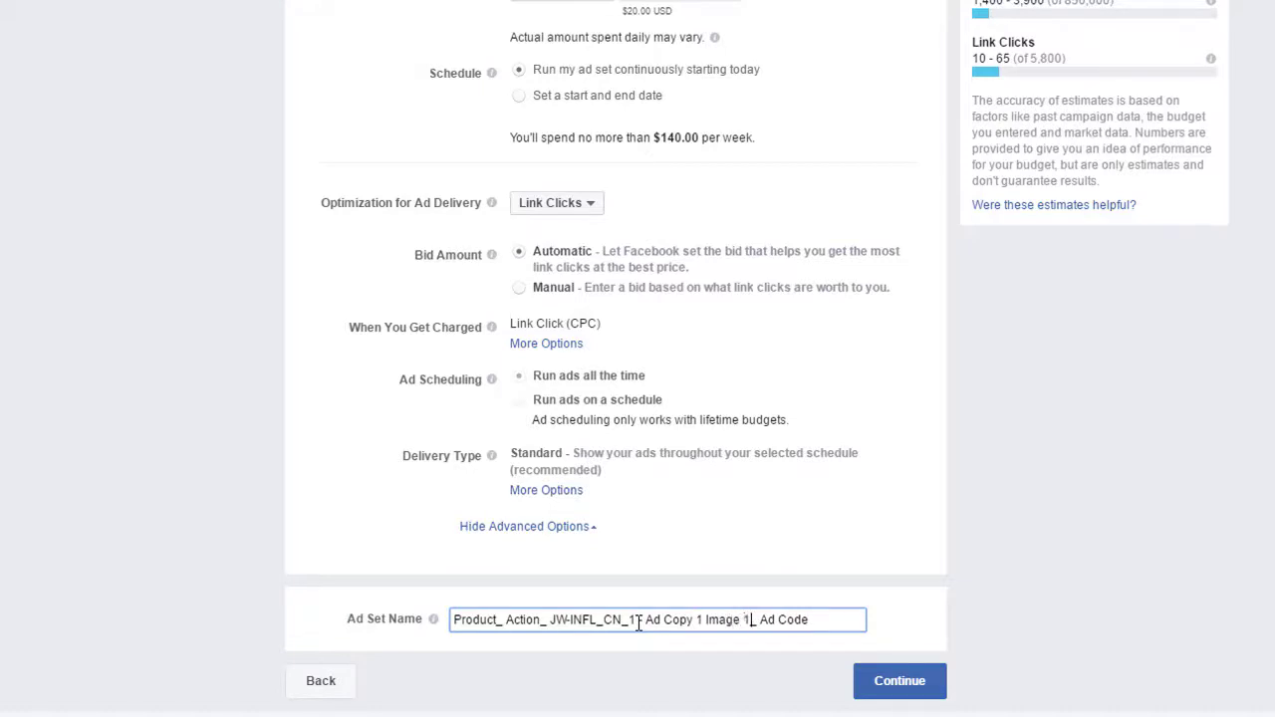
{"action": "key", "text": "shift+End"}
{"action": "key", "text": "BackSpace"}
{"action": "key", "text": "ctrl+Left"}
{"action": "key", "text": "ctrl+Left"}
{"action": "key", "text": "ctrl+Left"}
{"action": "key", "text": "ctrl+Left"}
Step: Try the image number 2 at the end of the ad set name and restore it to 1
{"action": "left_click_drag", "start_coordinate": [549, 620], "coordinate": [798, 619]}
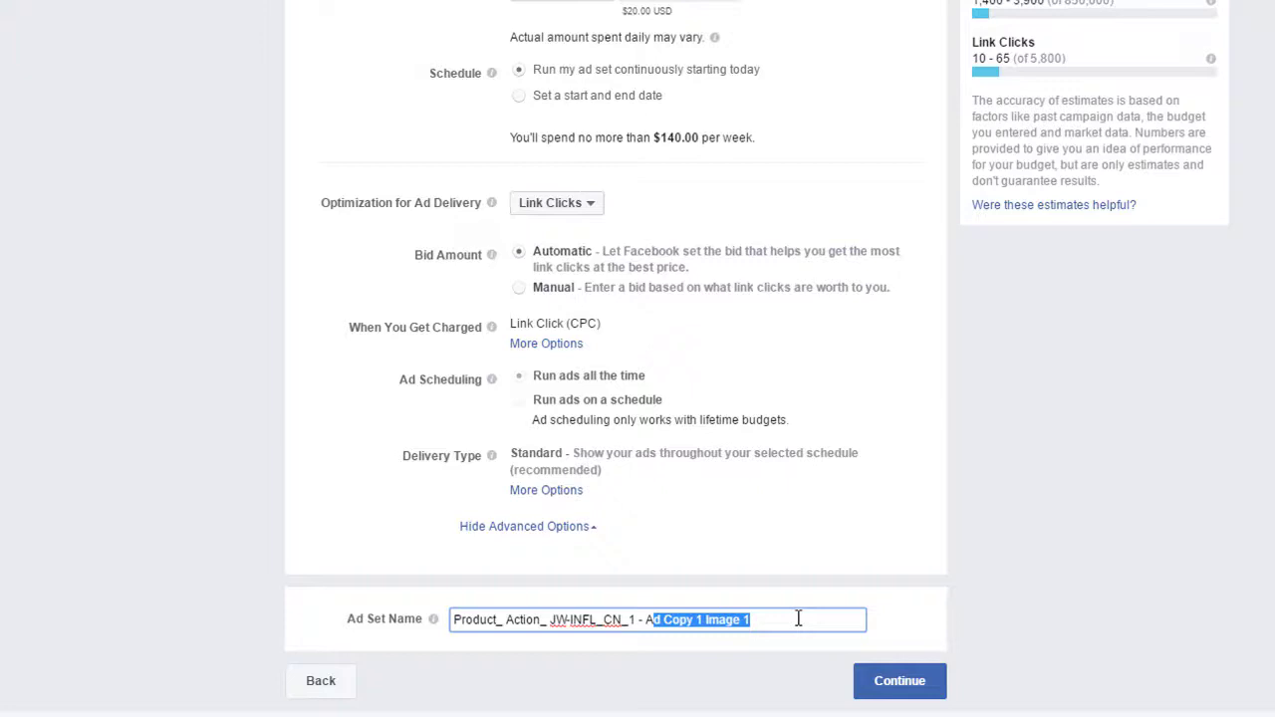
{"action": "left_click", "coordinate": [798, 618]}
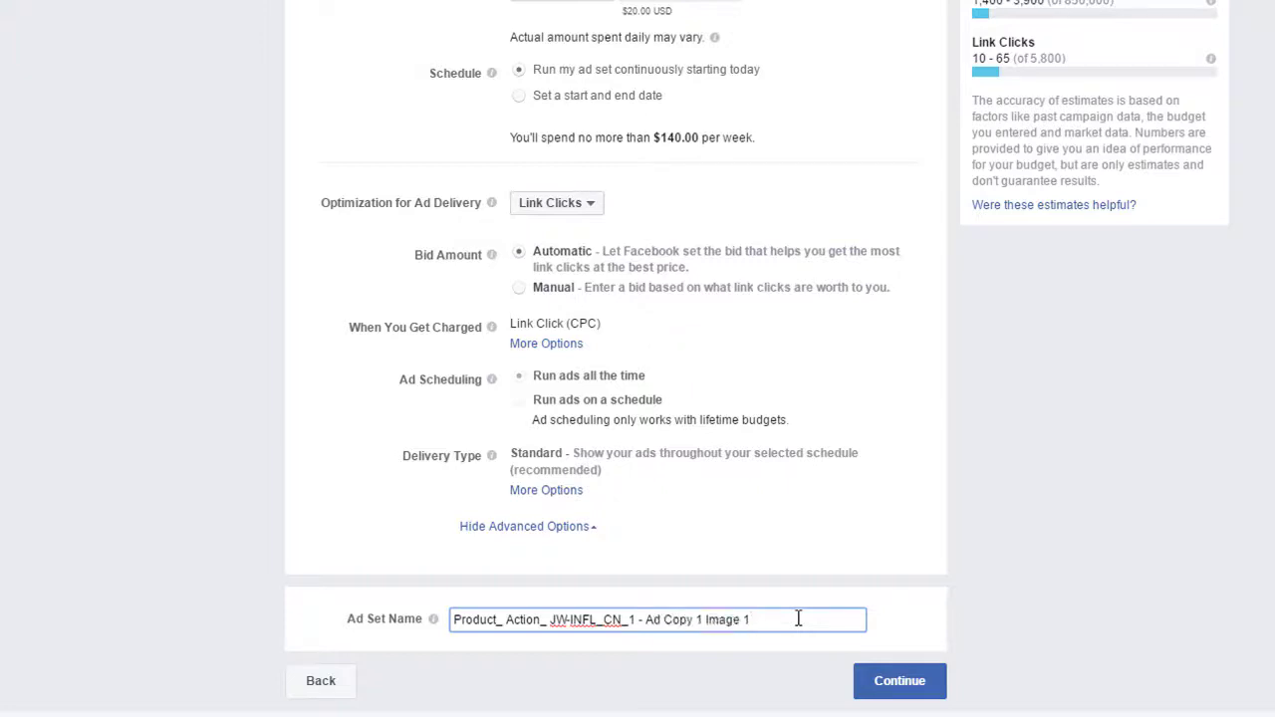
{"action": "key", "text": "BackSpace"}
{"action": "type", "text": "2"}
{"action": "key", "text": "BackSpace"}
{"action": "type", "text": "1"}
Step: Continue to the ad creation page and add the 1200 × 628 "Build your audience and grow your income in any niche" image from the library
{"action": "left_click", "coordinate": [876, 676]}
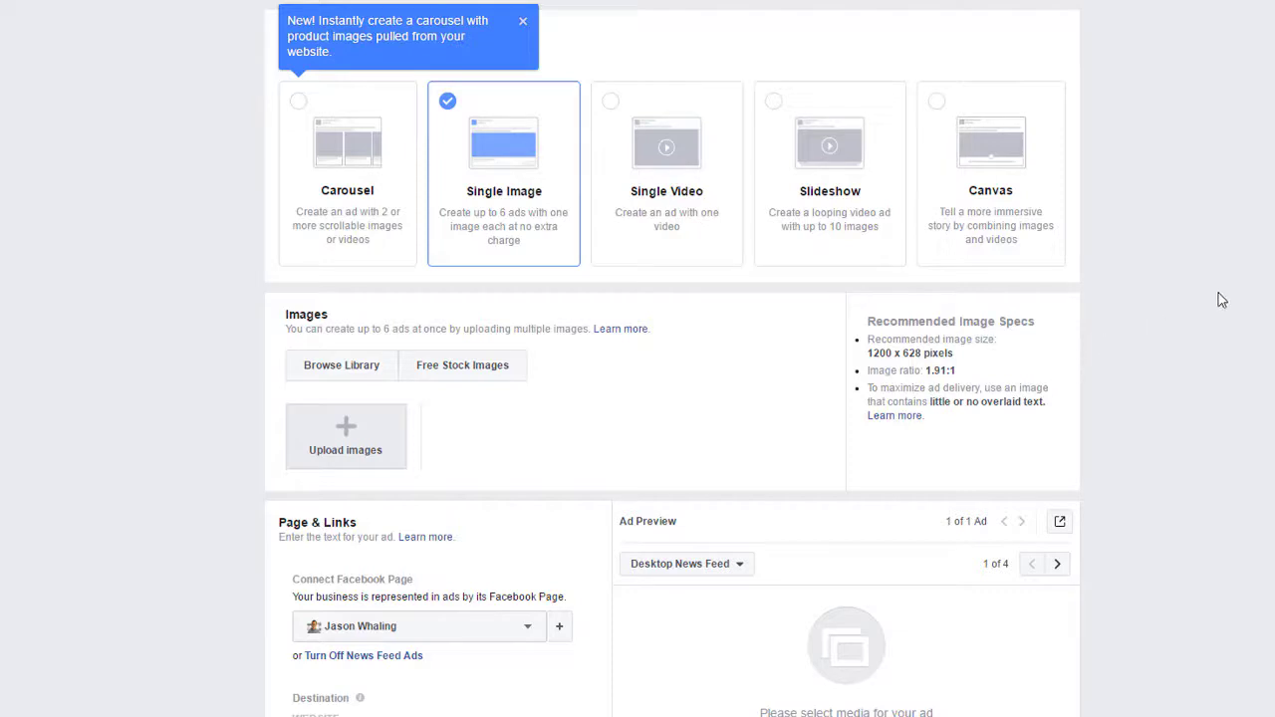
{"action": "scroll", "coordinate": [1222, 299], "scroll_direction": "down", "scroll_amount": 1}
{"action": "scroll", "coordinate": [1222, 299], "scroll_direction": "down", "scroll_amount": 4}
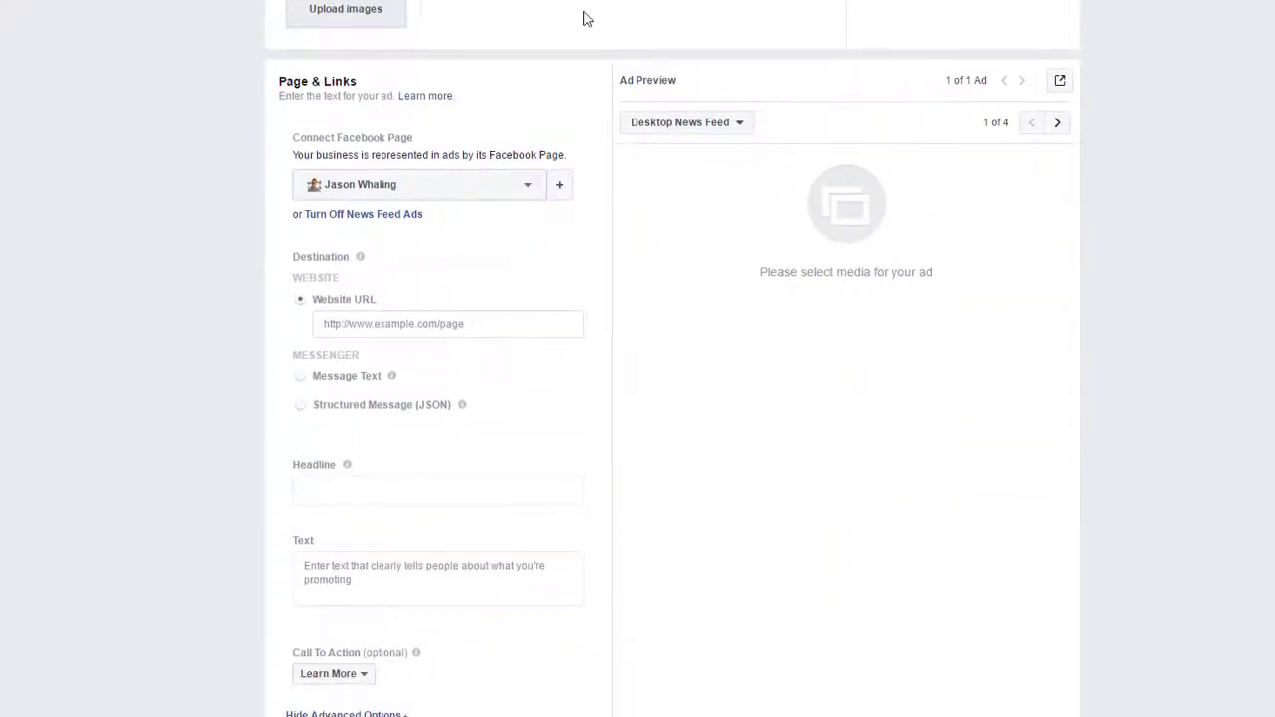
{"action": "scroll", "coordinate": [585, 18], "scroll_direction": "up", "scroll_amount": 1}
{"action": "scroll", "coordinate": [586, 18], "scroll_direction": "up", "scroll_amount": 2}
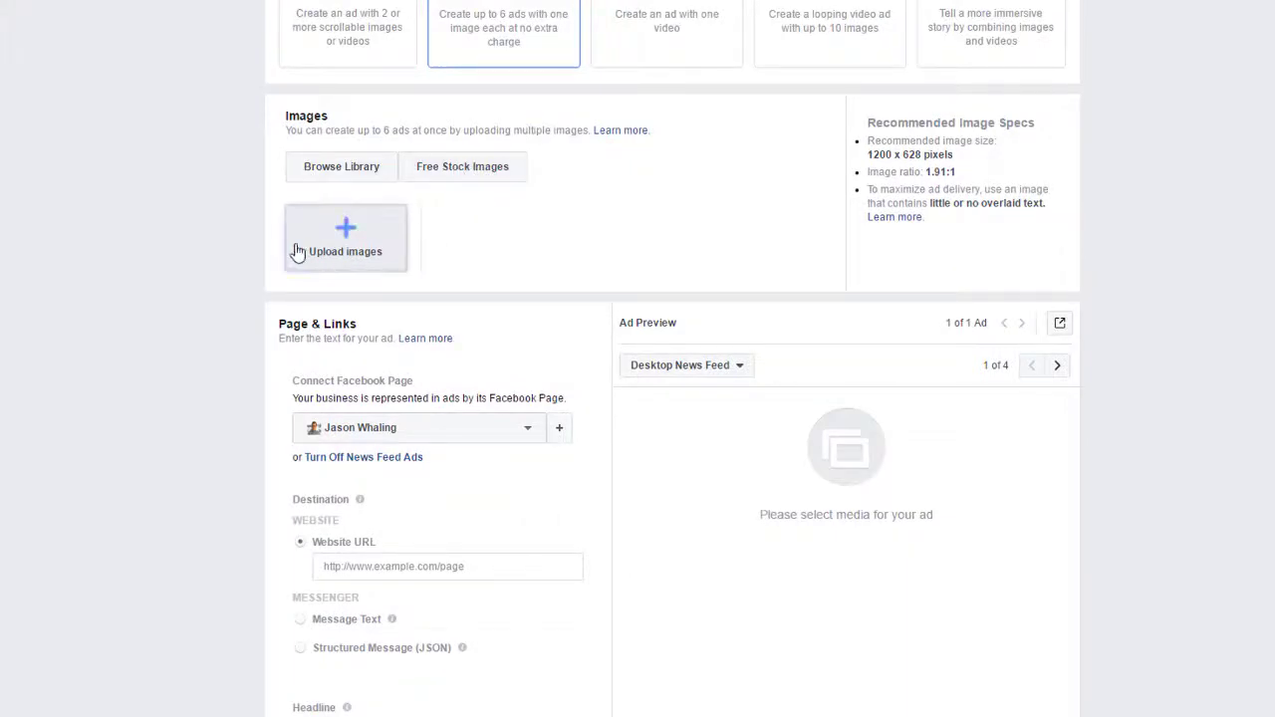
{"action": "left_click", "coordinate": [364, 244]}
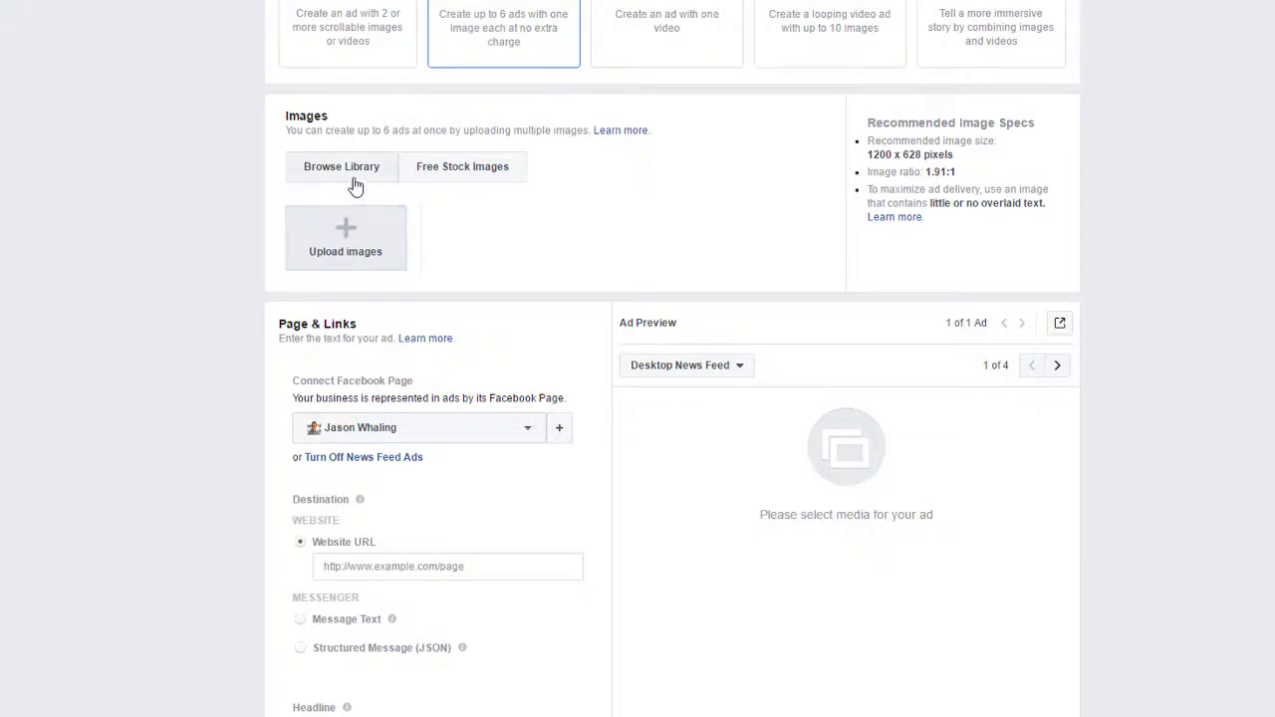
{"action": "left_click", "coordinate": [351, 171]}
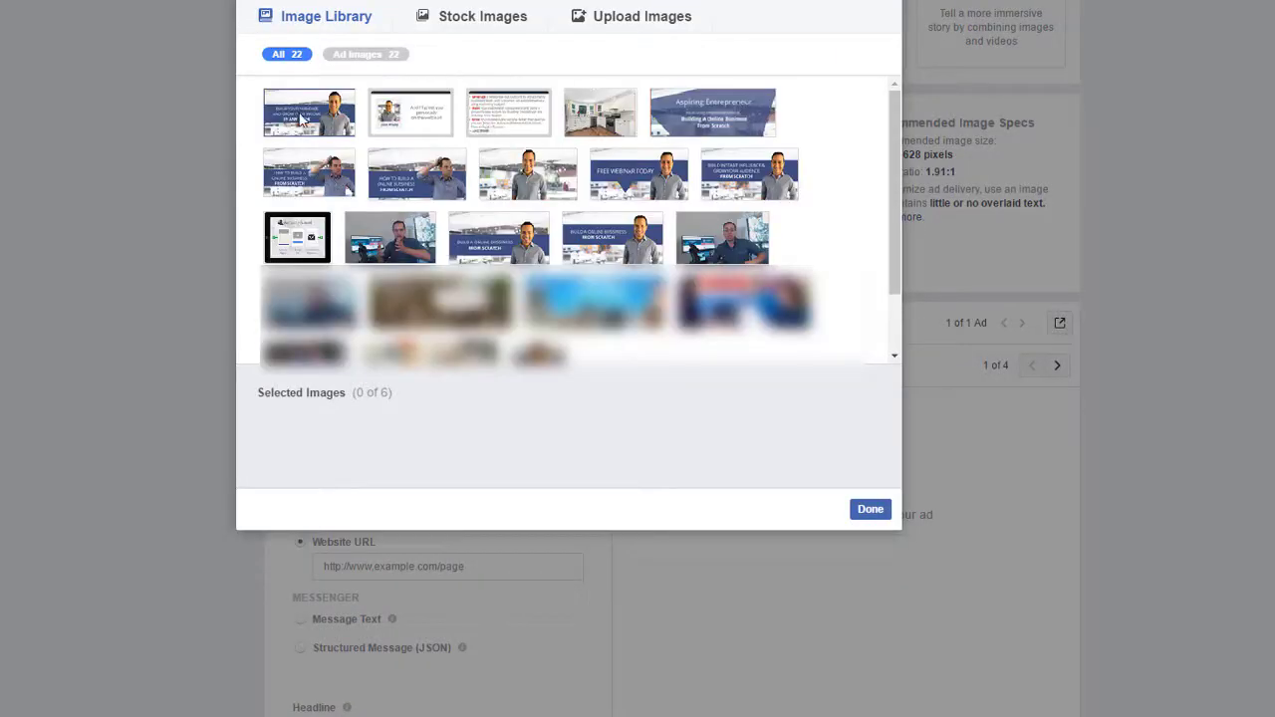
{"action": "left_click", "coordinate": [313, 122]}
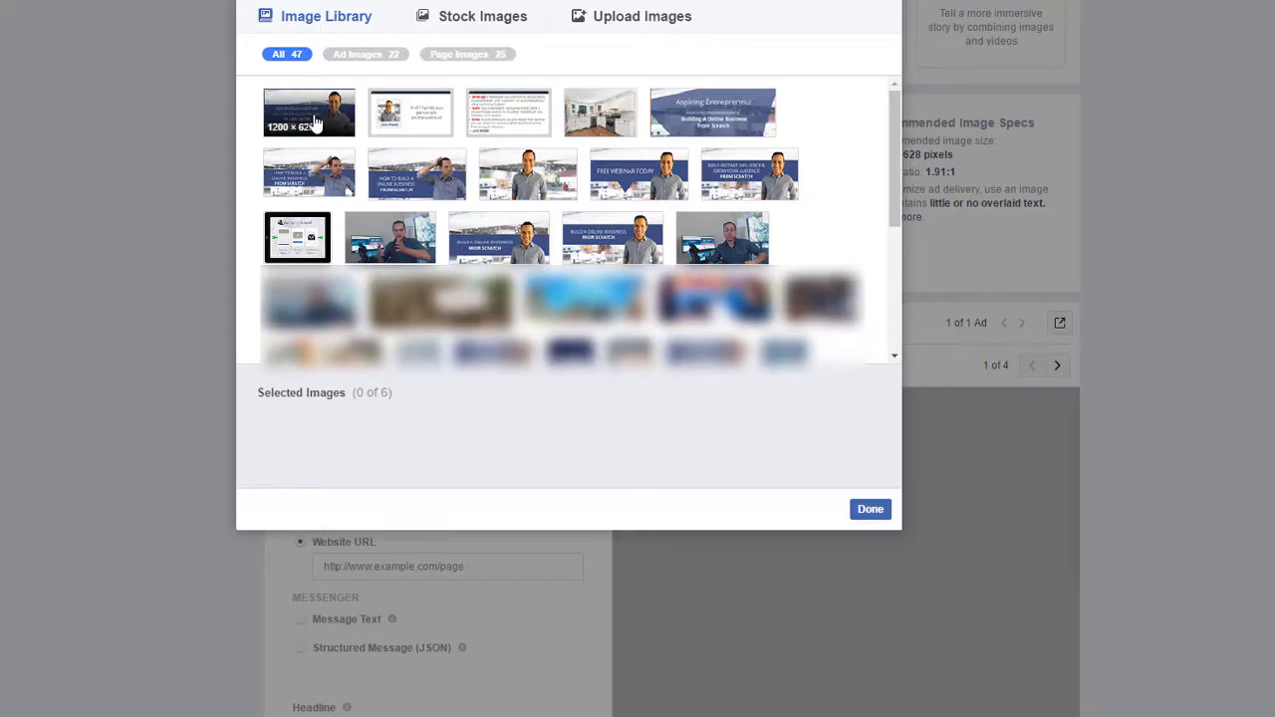
{"action": "left_click", "coordinate": [869, 510]}
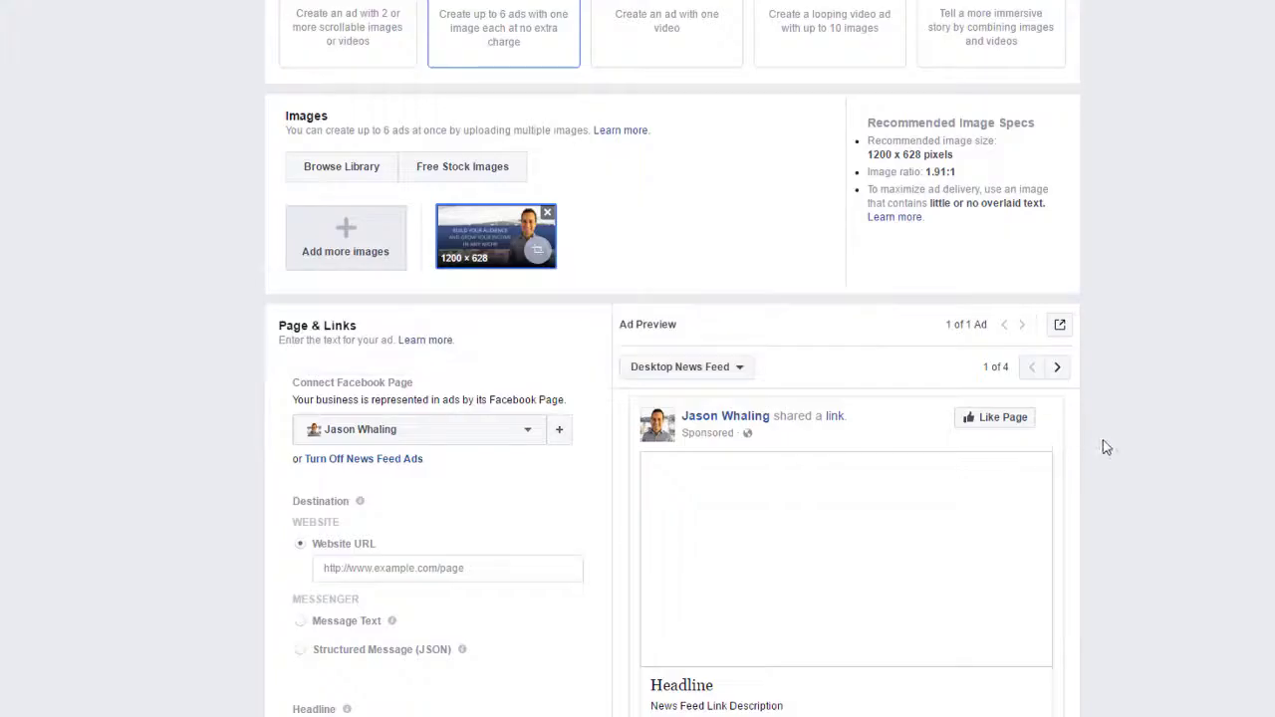
Step: Fill in website URL actfunnel.com/authority, headline "How to Build Instant Influence & Grow Your Audience from Scratch", and the coach or consultant webinar text
{"action": "scroll", "coordinate": [1125, 525], "scroll_direction": "down", "scroll_amount": 2}
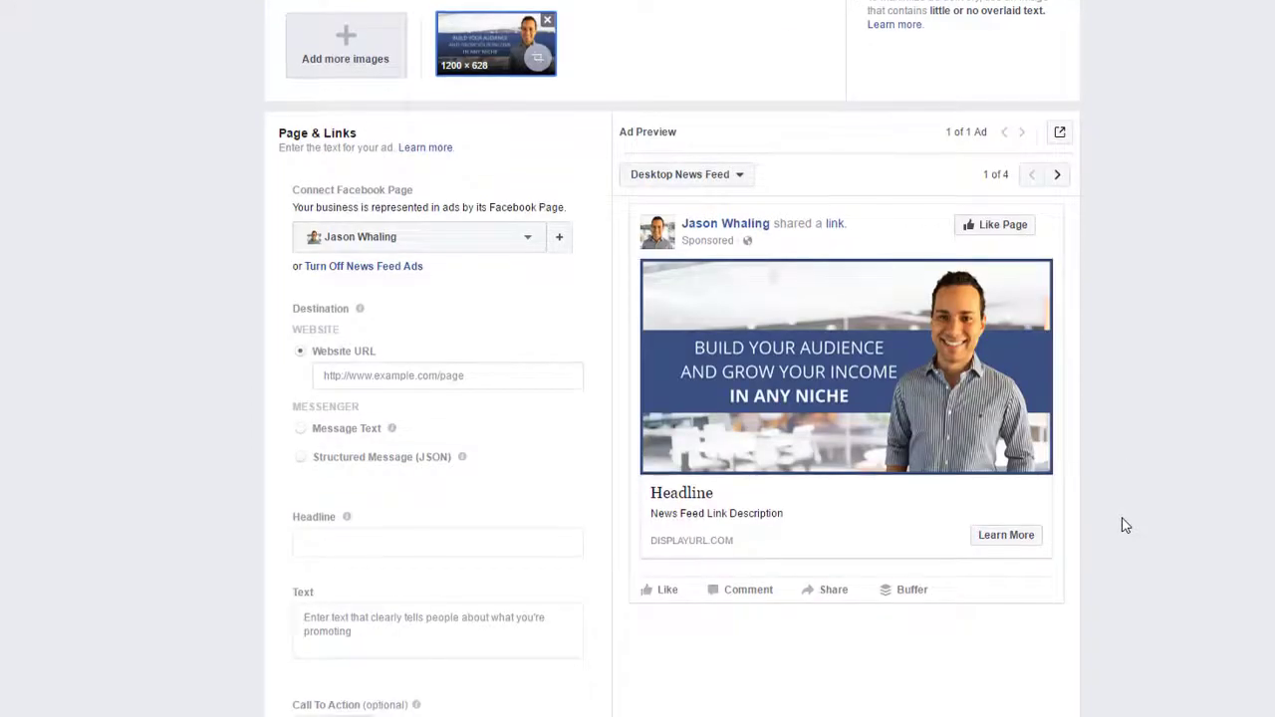
{"action": "scroll", "coordinate": [529, 407], "scroll_direction": "down", "scroll_amount": 2}
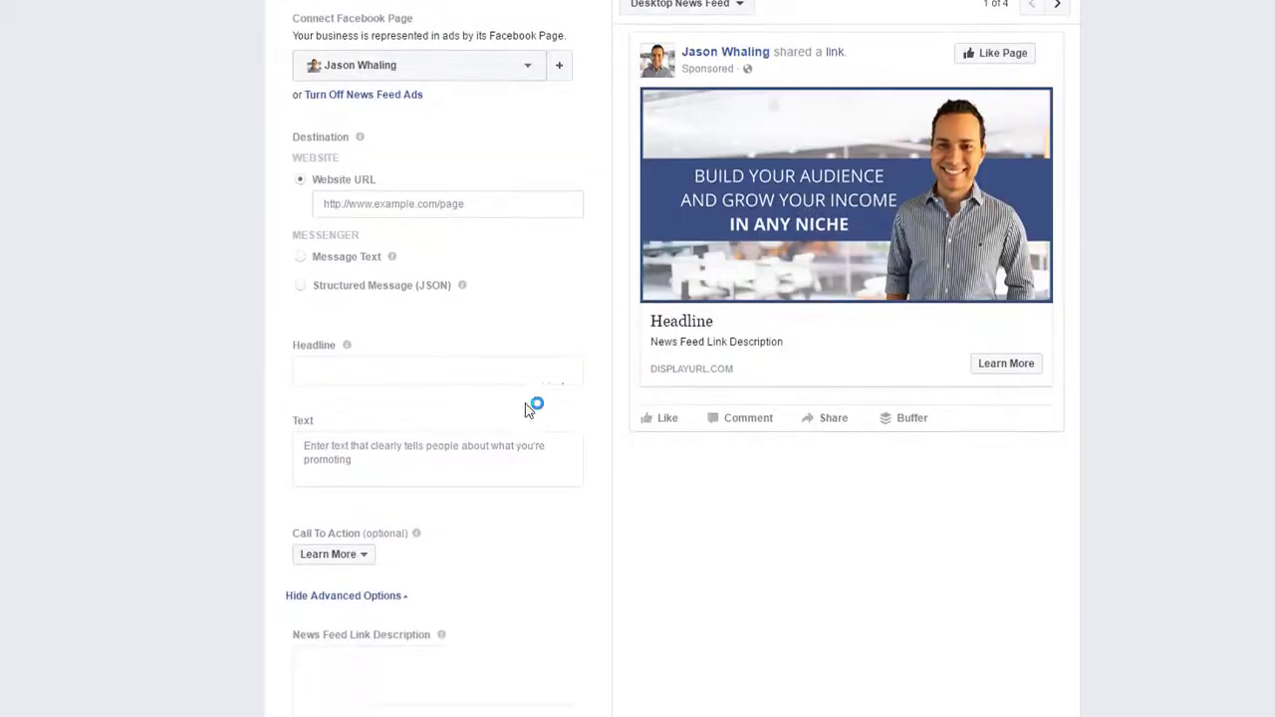
{"action": "scroll", "coordinate": [586, 282], "scroll_direction": "up", "scroll_amount": 1}
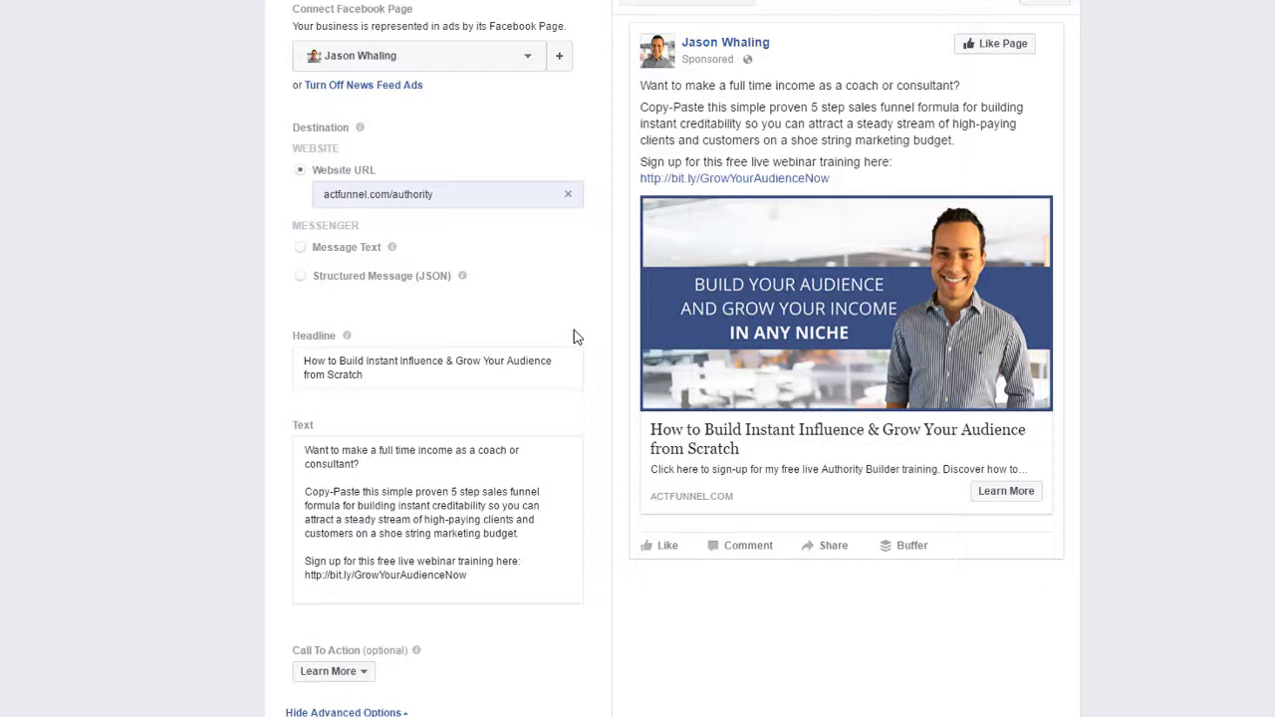
{"action": "left_click", "coordinate": [359, 501]}
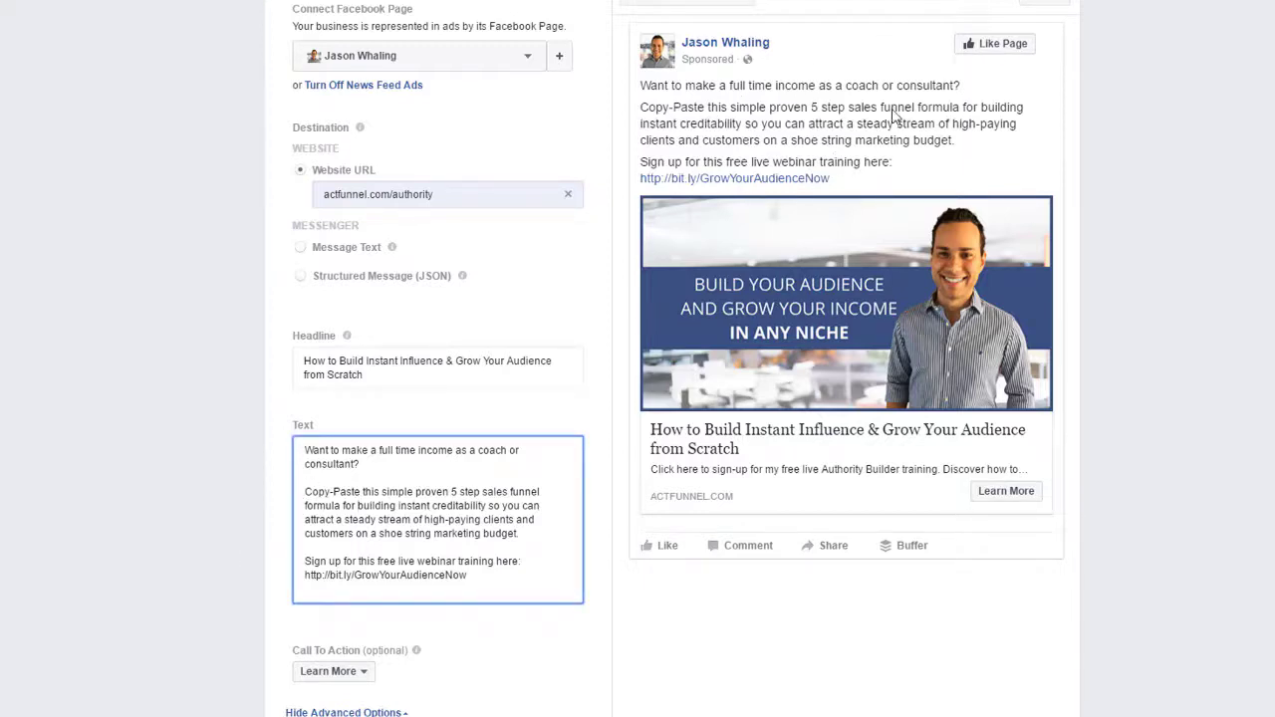
Step: Append a long string of filler characters to the headline to test its length in the ad preview
{"action": "left_click", "coordinate": [433, 378]}
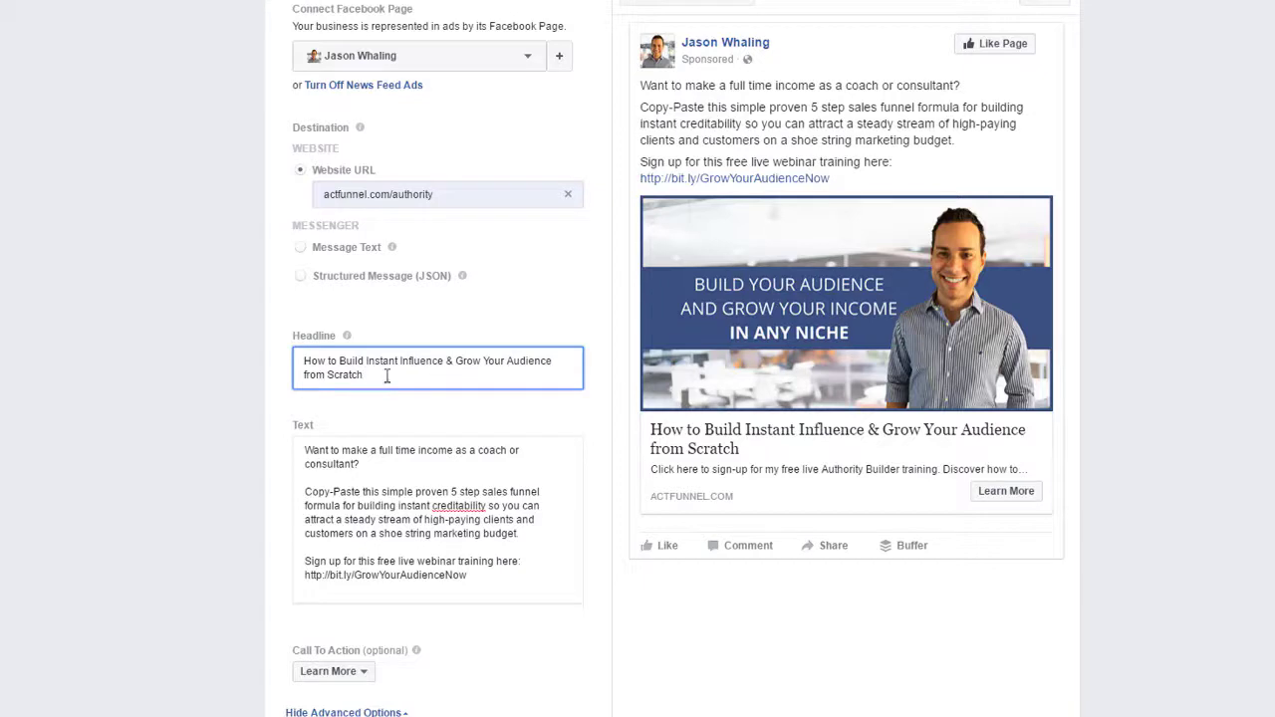
{"action": "key", "text": "ctrl+shift+Left"}
{"action": "key", "text": "ctrl+shift+Left"}
{"action": "key", "text": "Right"}
{"action": "type", "text": "alkj;ldklfja;sdkfja;sdlkjflaj;dskljfdlsak"}
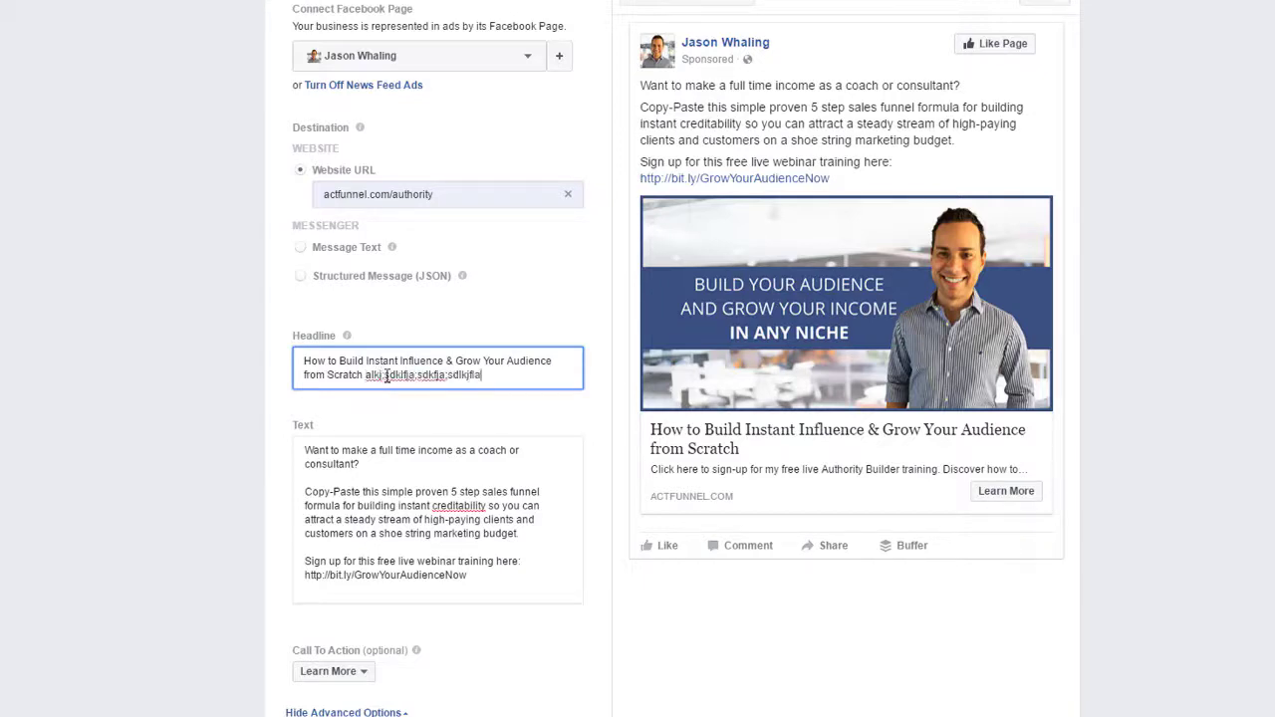
{"action": "type", "text": "jf;dsjf"}
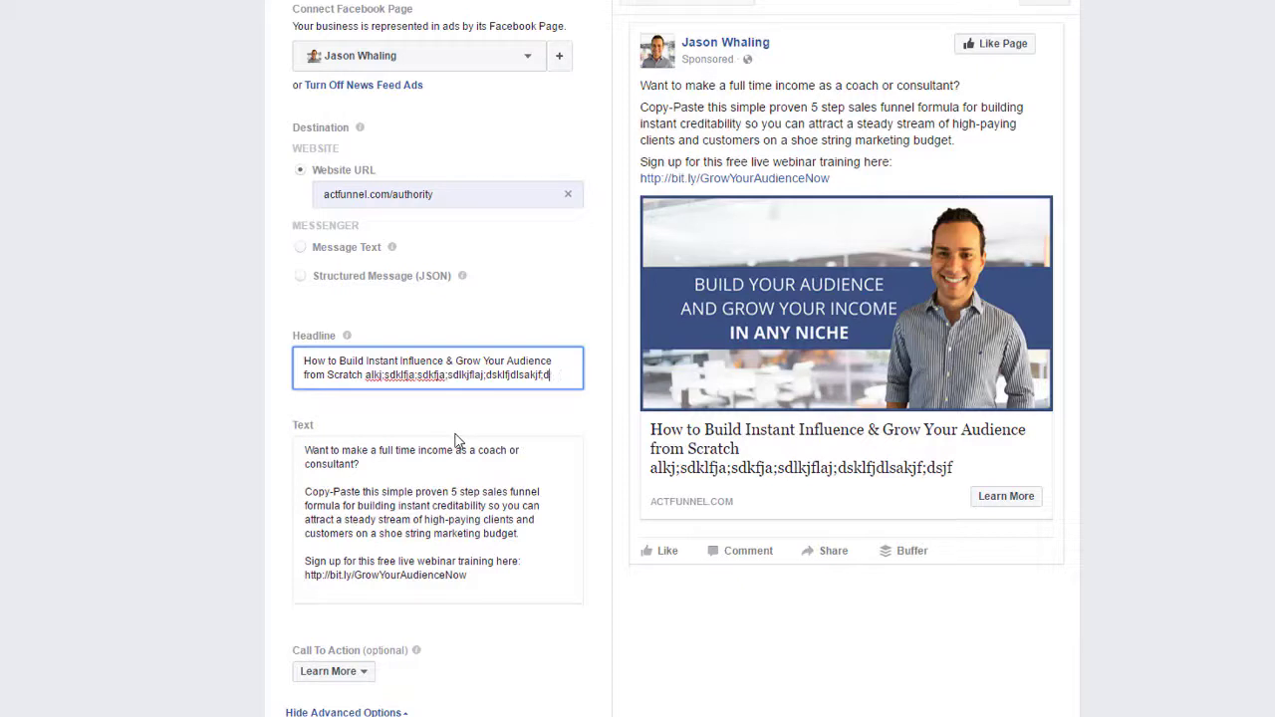
Step: Shorten the filler at the end of the headline to "alkj;sdklfja;sdkfja;sdlk" and compare the ad preview
{"action": "key", "text": "BackSpace"}
{"action": "key", "text": "BackSpace"}
{"action": "key", "text": "BackSpace"}
{"action": "key", "text": "BackSpace"}
{"action": "key", "text": "BackSpace"}
{"action": "key", "text": "BackSpace"}
{"action": "key", "text": "BackSpace"}
{"action": "key", "text": "BackSpace"}
{"action": "key", "text": "BackSpace"}
{"action": "key", "text": "BackSpace"}
{"action": "key", "text": "BackSpace"}
{"action": "key", "text": "BackSpace"}
{"action": "key", "text": "BackSpace"}
{"action": "key", "text": "BackSpace"}
{"action": "key", "text": "BackSpace"}
{"action": "key", "text": "BackSpace"}
{"action": "left_click", "coordinate": [1189, 447]}
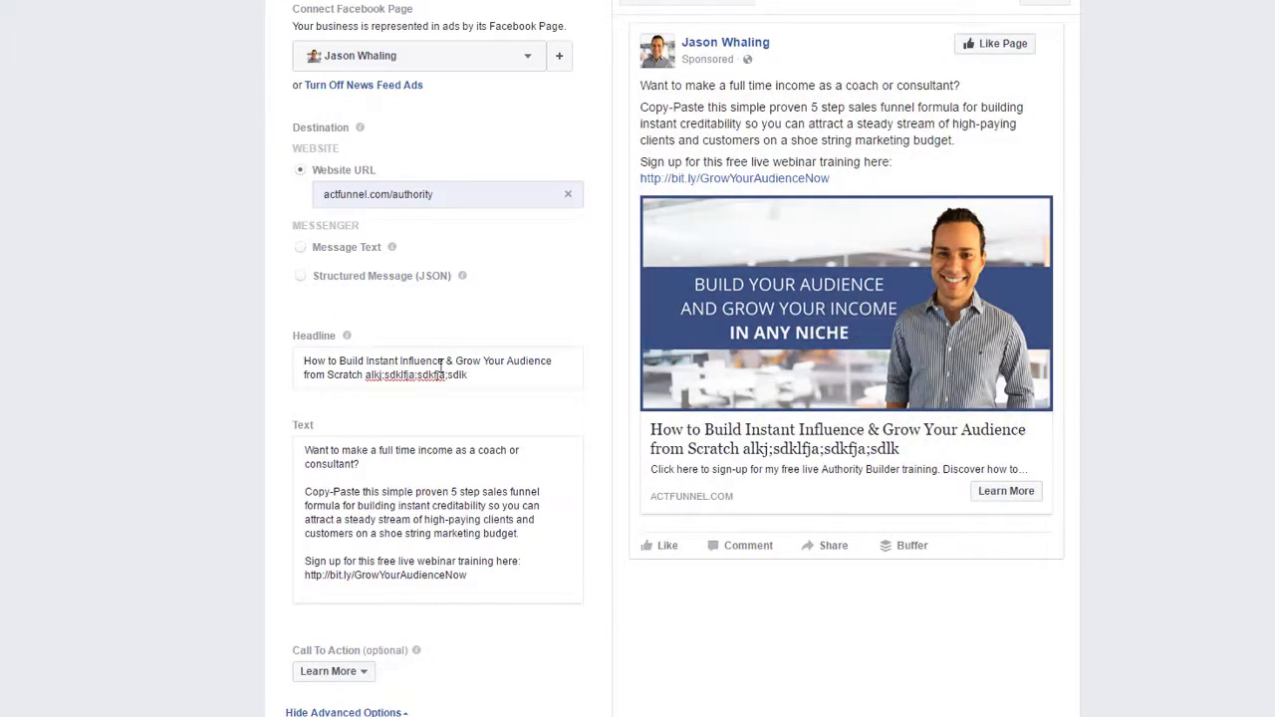
Step: Delete "from Scratch" and the remaining filler so the headline reads "How to Build Instant Influence & Grow Your Audience"
{"action": "left_click", "coordinate": [503, 378]}
{"action": "key", "text": "ctrl+shift+Left"}
{"action": "key", "text": "ctrl+shift+Left"}
{"action": "key", "text": "ctrl+shift+Left"}
{"action": "key", "text": "ctrl+shift+Left"}
{"action": "key", "text": "ctrl+shift+Left"}
{"action": "key", "text": "ctrl+shift+Left"}
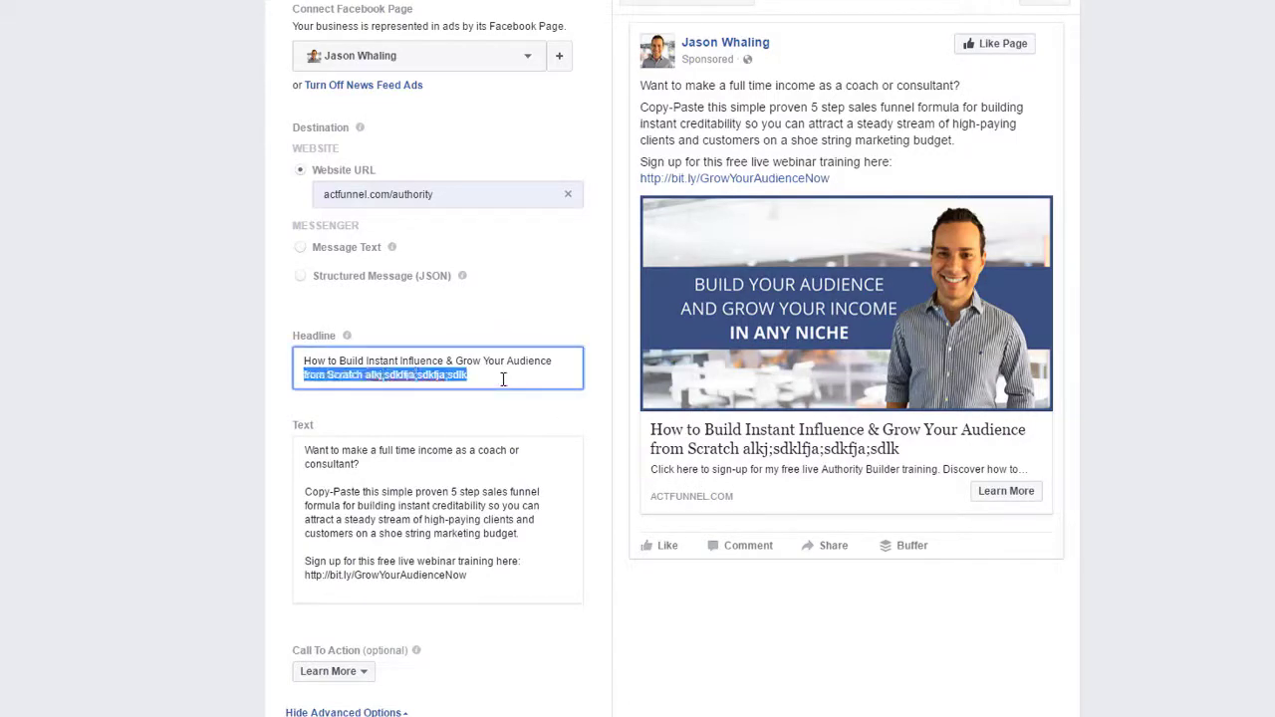
{"action": "key", "text": "BackSpace"}
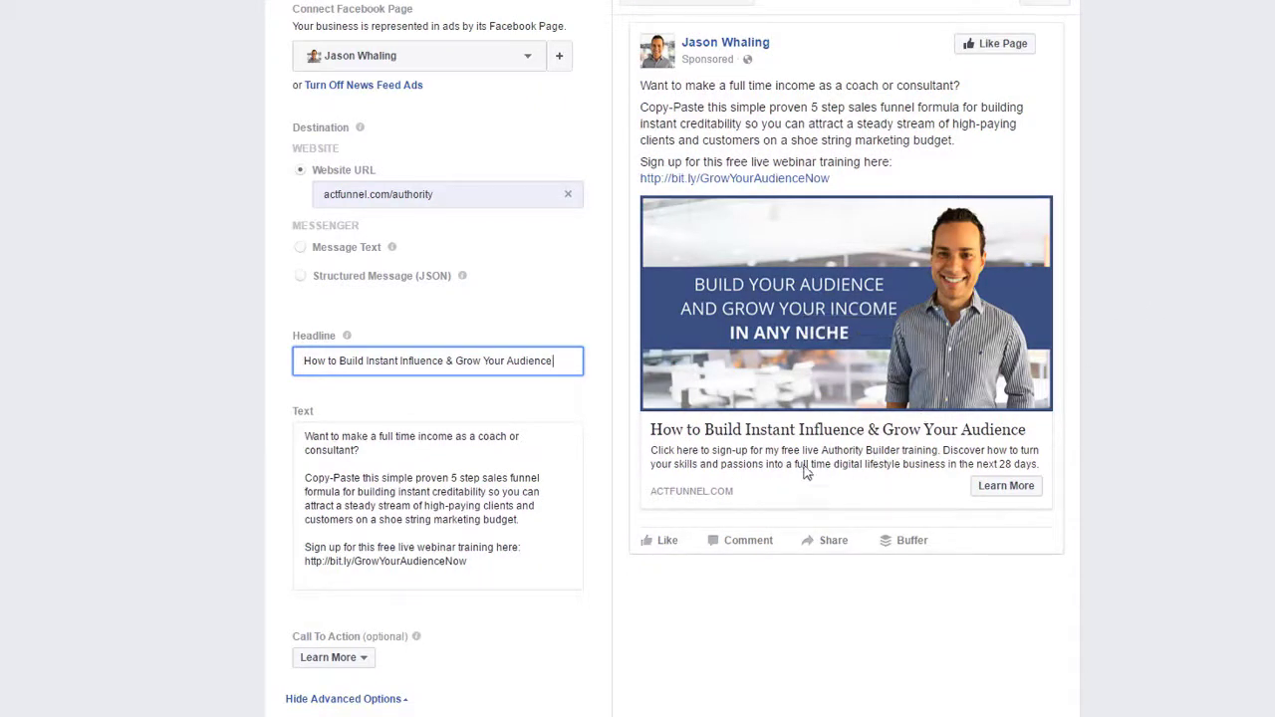
Step: Step forward through the remaining ad placement previews to check how the headline and text display in each
{"action": "left_click", "coordinate": [1059, 5]}
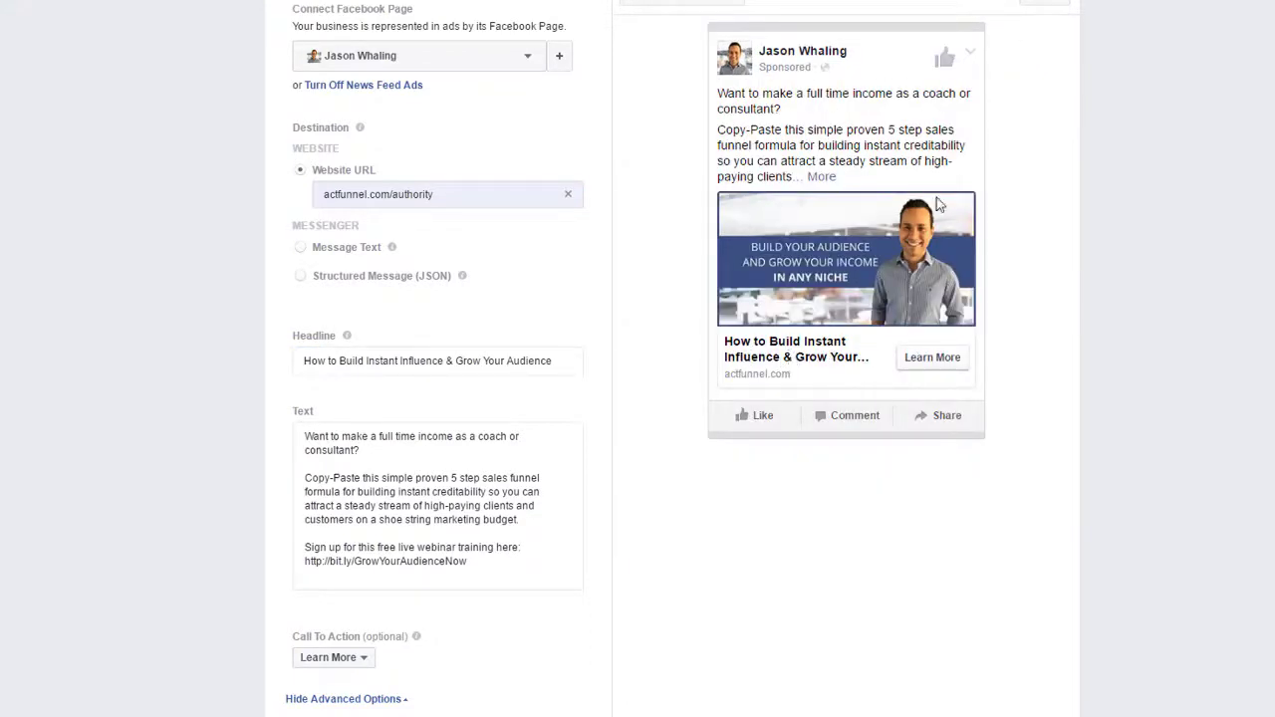
{"action": "left_click", "coordinate": [1061, 6]}
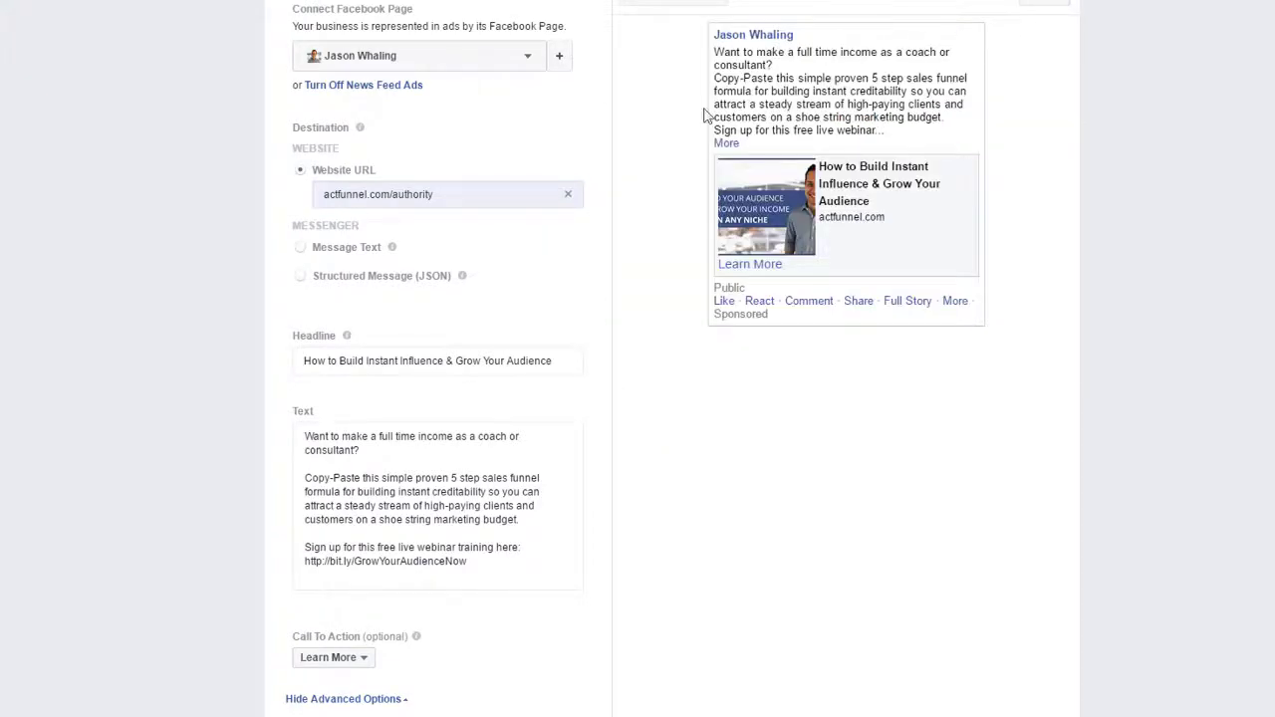
{"action": "left_click", "coordinate": [1061, 6]}
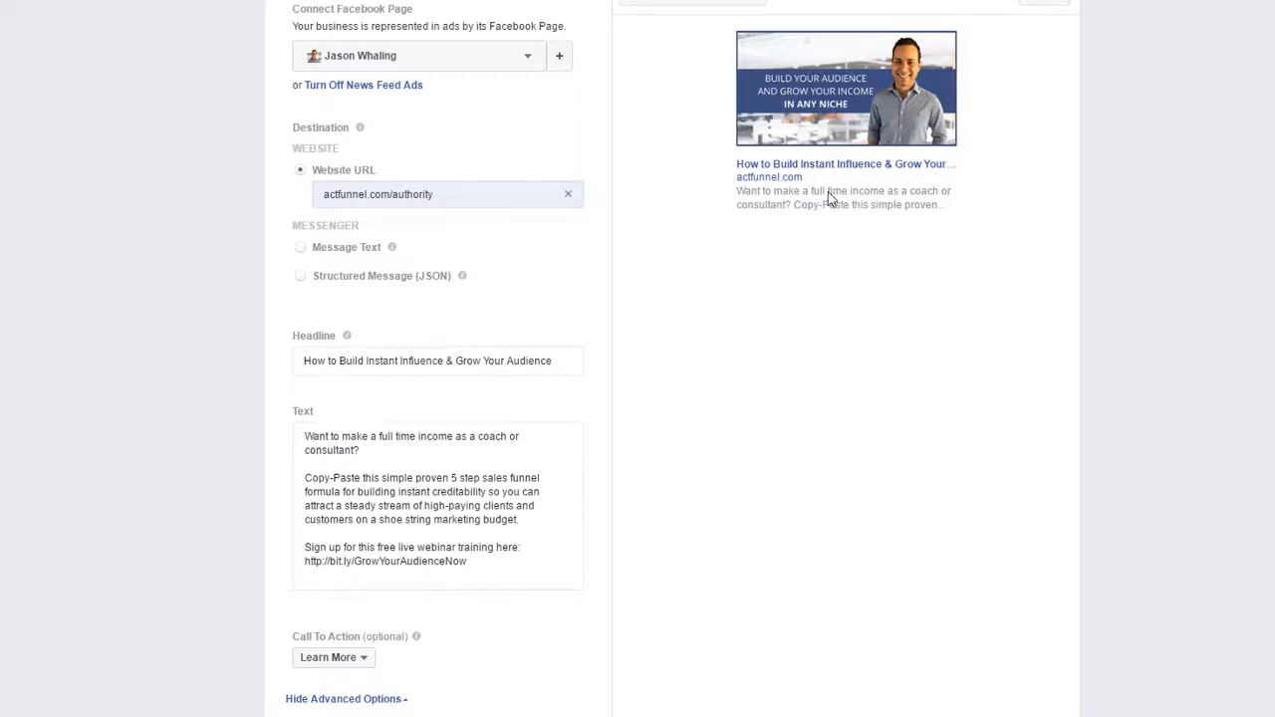
Step: Replace the ad's headline with "How to Grow Your Audience & Build Your Influence"
{"action": "left_click", "coordinate": [558, 364]}
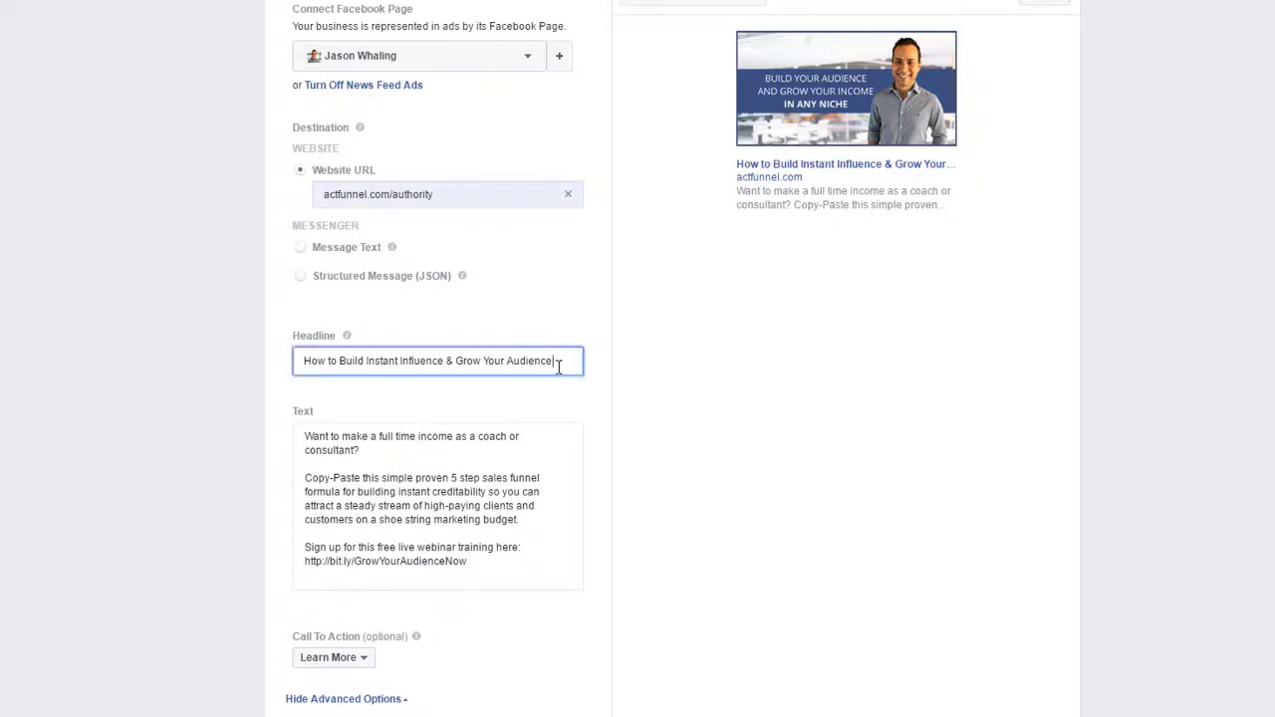
{"action": "double_click", "coordinate": [553, 365]}
{"action": "key", "text": "BackSpace"}
{"action": "key", "text": "ctrl+a"}
{"action": "type", "text": "How to Grow Your Audience & Build Your Influence"}
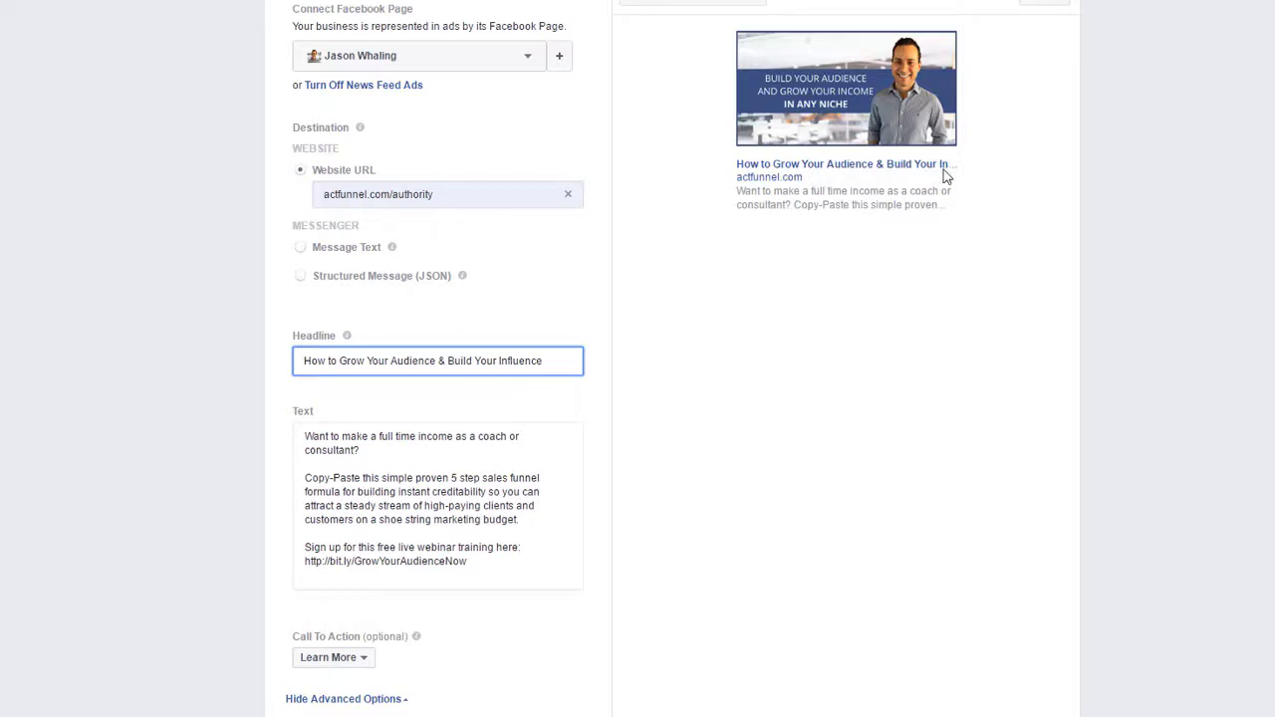
Step: Go back through the placement previews to the desktop news feed and check the new headline in each
{"action": "left_click", "coordinate": [1029, 7]}
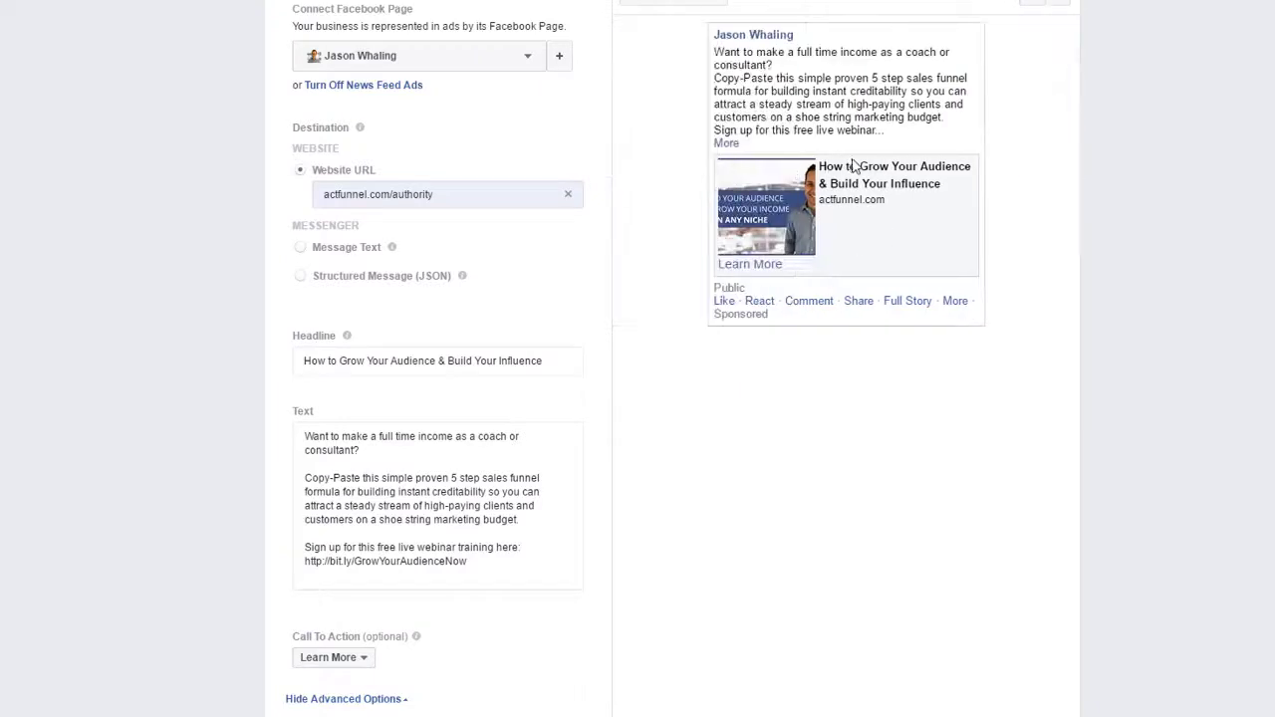
{"action": "left_click", "coordinate": [1039, 6]}
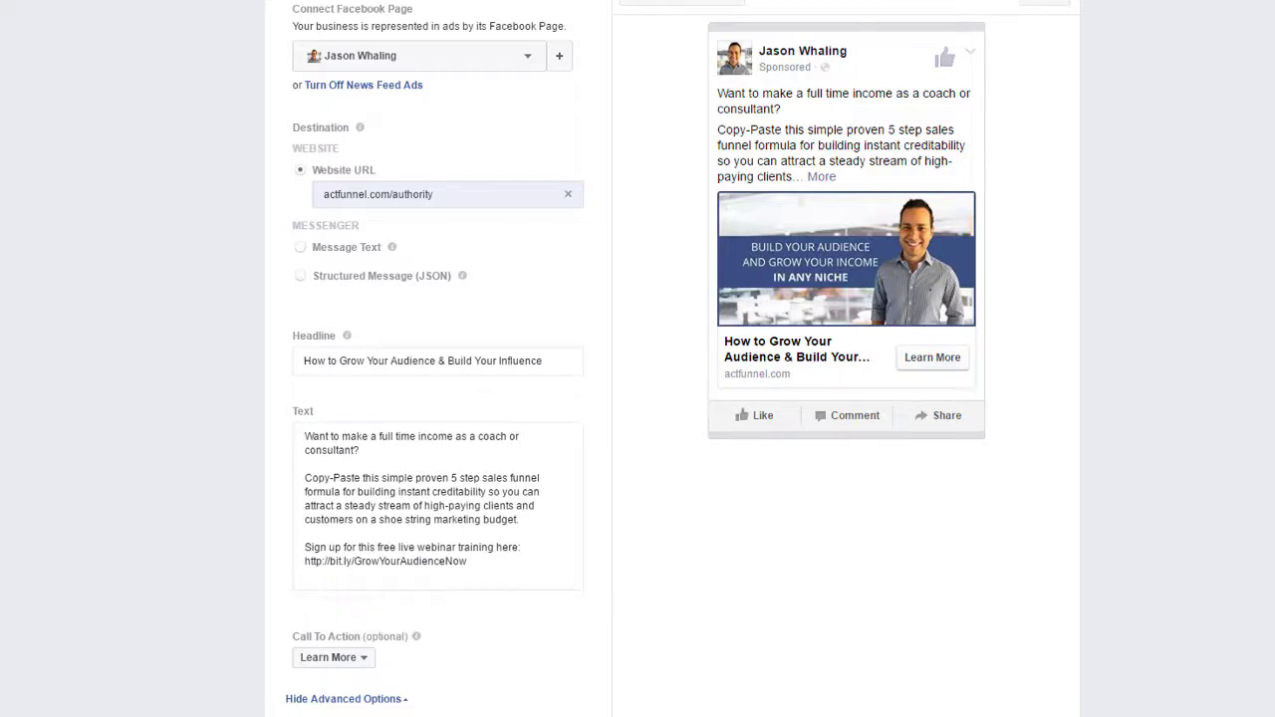
{"action": "left_click", "coordinate": [1035, 4]}
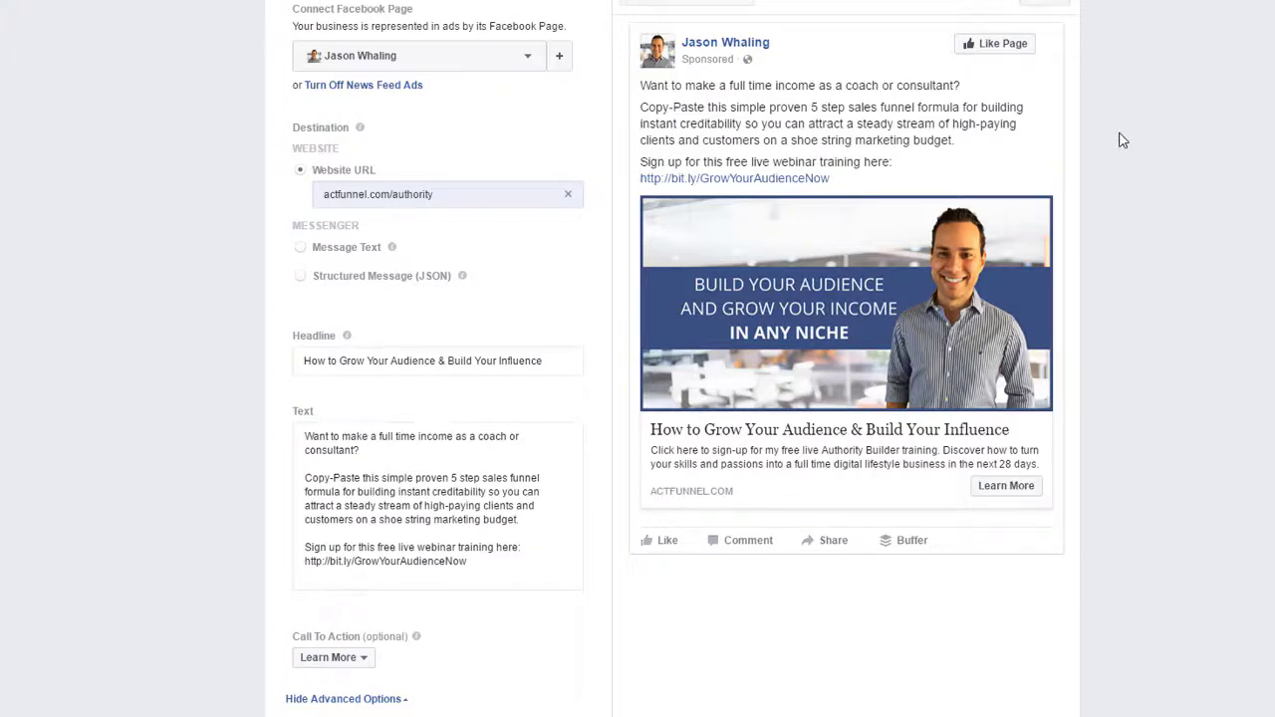
Step: Look over the available Call To Action options for the ad and keep Learn More
{"action": "left_click", "coordinate": [361, 657]}
{"action": "scroll", "coordinate": [481, 643], "scroll_direction": "down", "scroll_amount": 2}
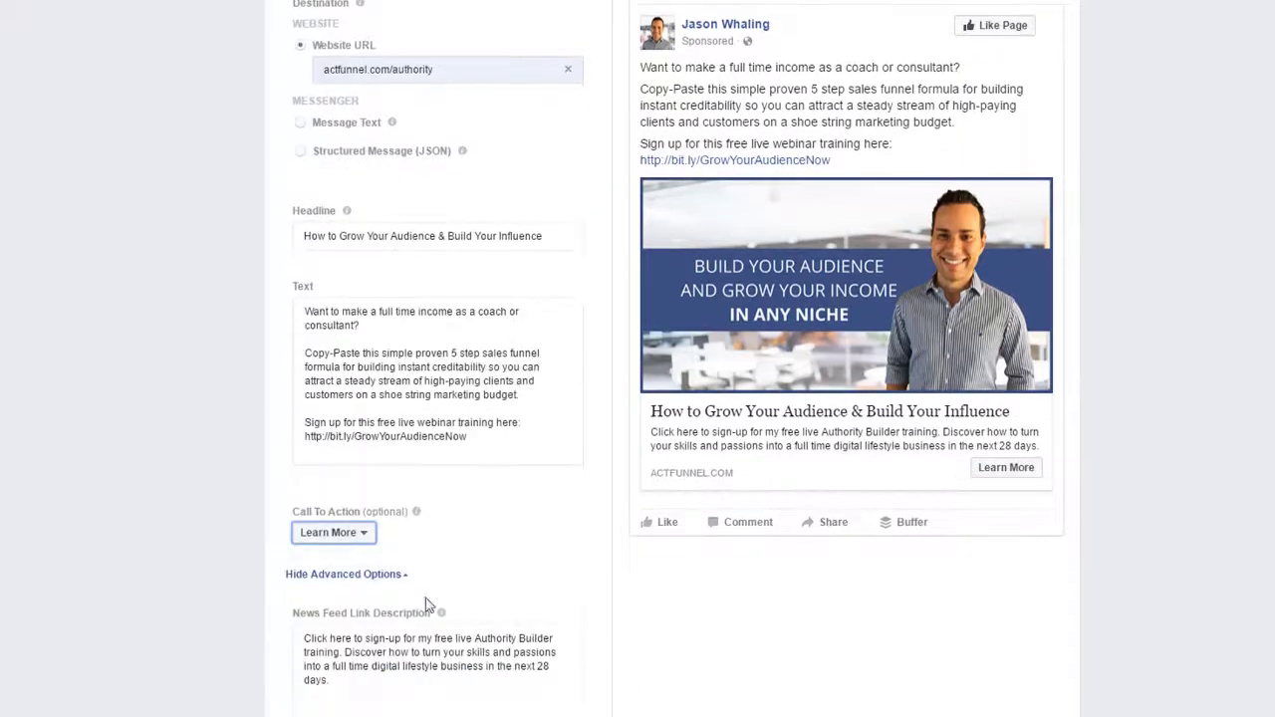
{"action": "scroll", "coordinate": [426, 605], "scroll_direction": "down", "scroll_amount": 1}
{"action": "left_click", "coordinate": [363, 471]}
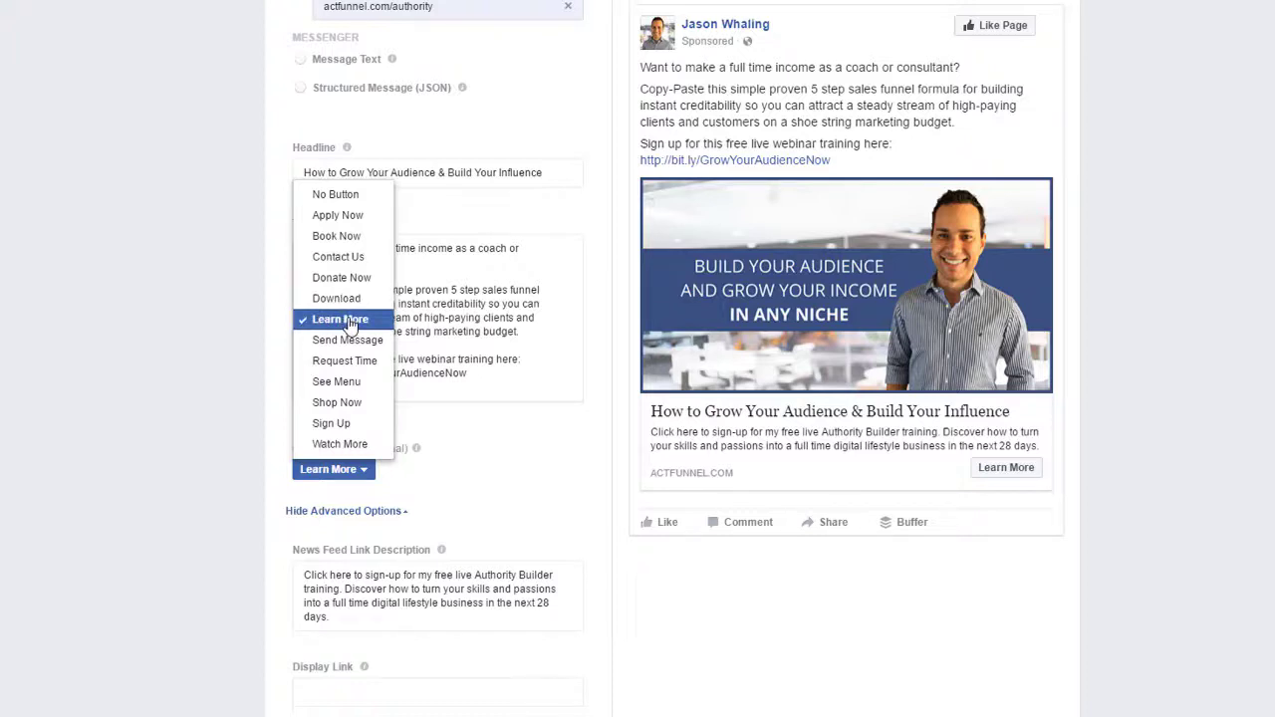
{"action": "left_click", "coordinate": [1267, 150]}
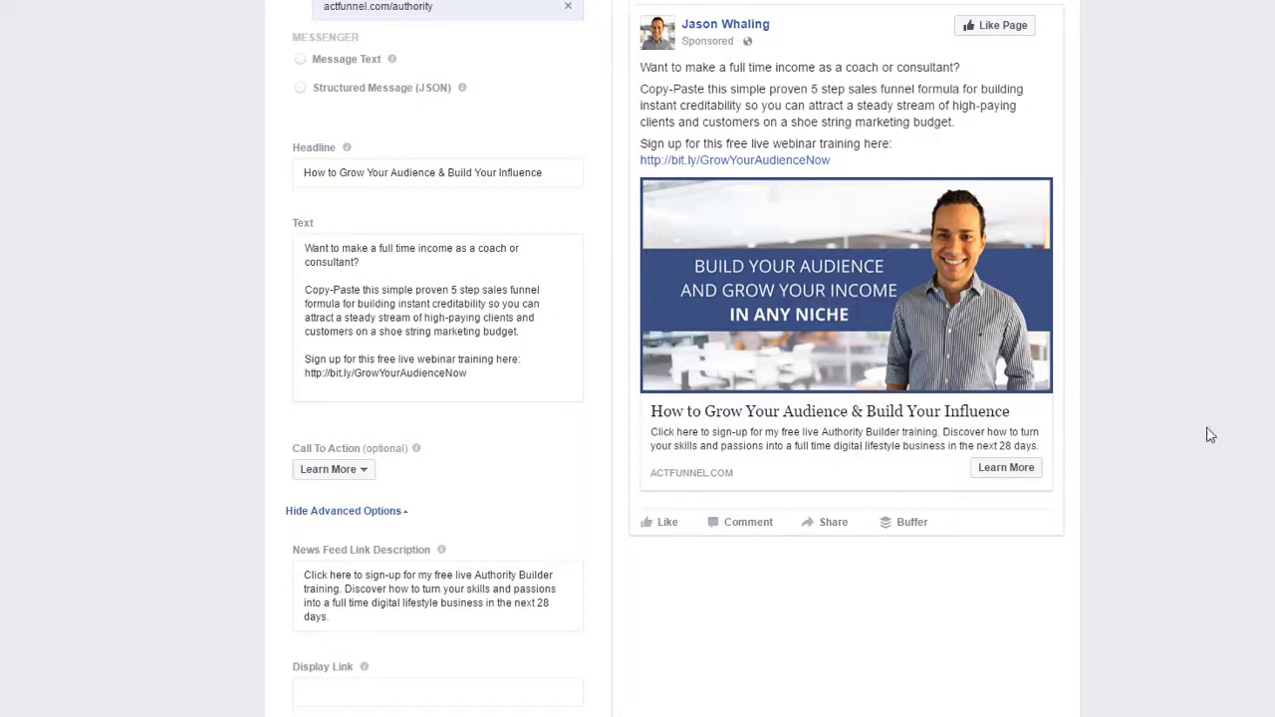
Step: Review the ad's page, destination URL, copy, call to action, advanced options and pixel tracking settings alongside the desktop news feed preview
{"action": "scroll", "coordinate": [1171, 408], "scroll_direction": "down", "scroll_amount": 5}
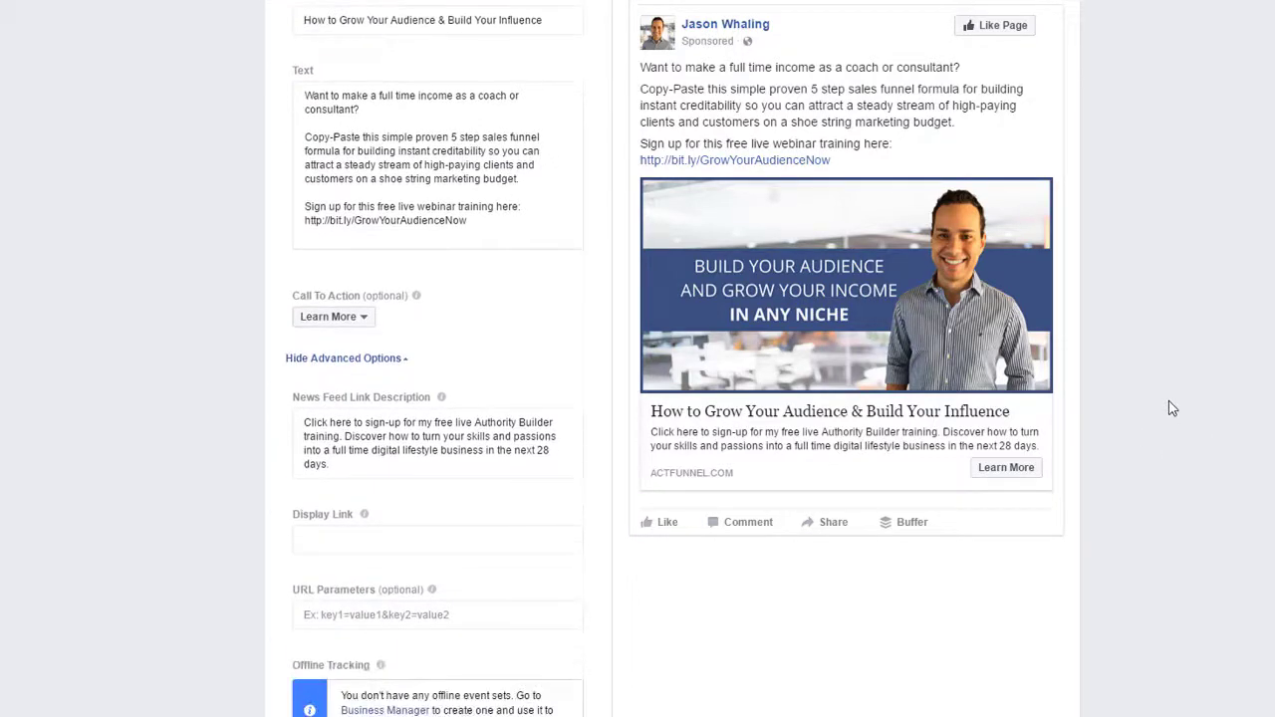
{"action": "scroll", "coordinate": [1168, 408], "scroll_direction": "up", "scroll_amount": 5}
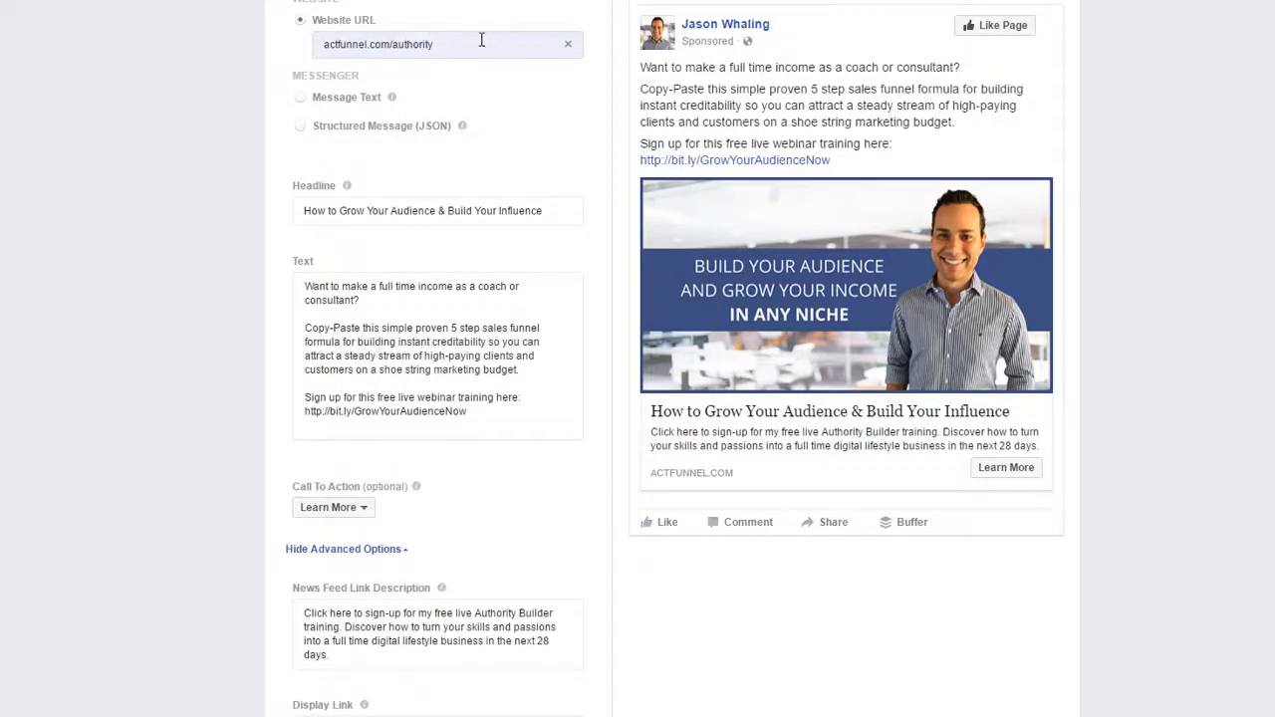
{"action": "scroll", "coordinate": [477, 45], "scroll_direction": "up", "scroll_amount": 4}
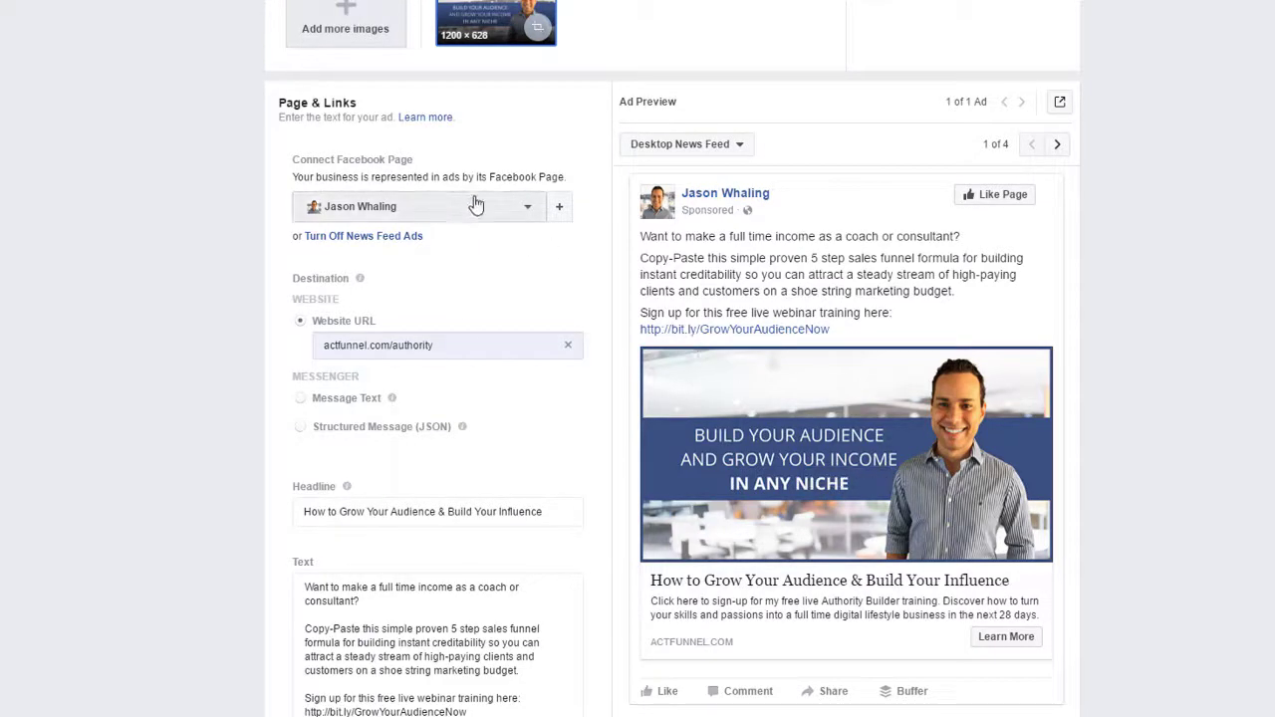
{"action": "mouse_move", "coordinate": [864, 434]}
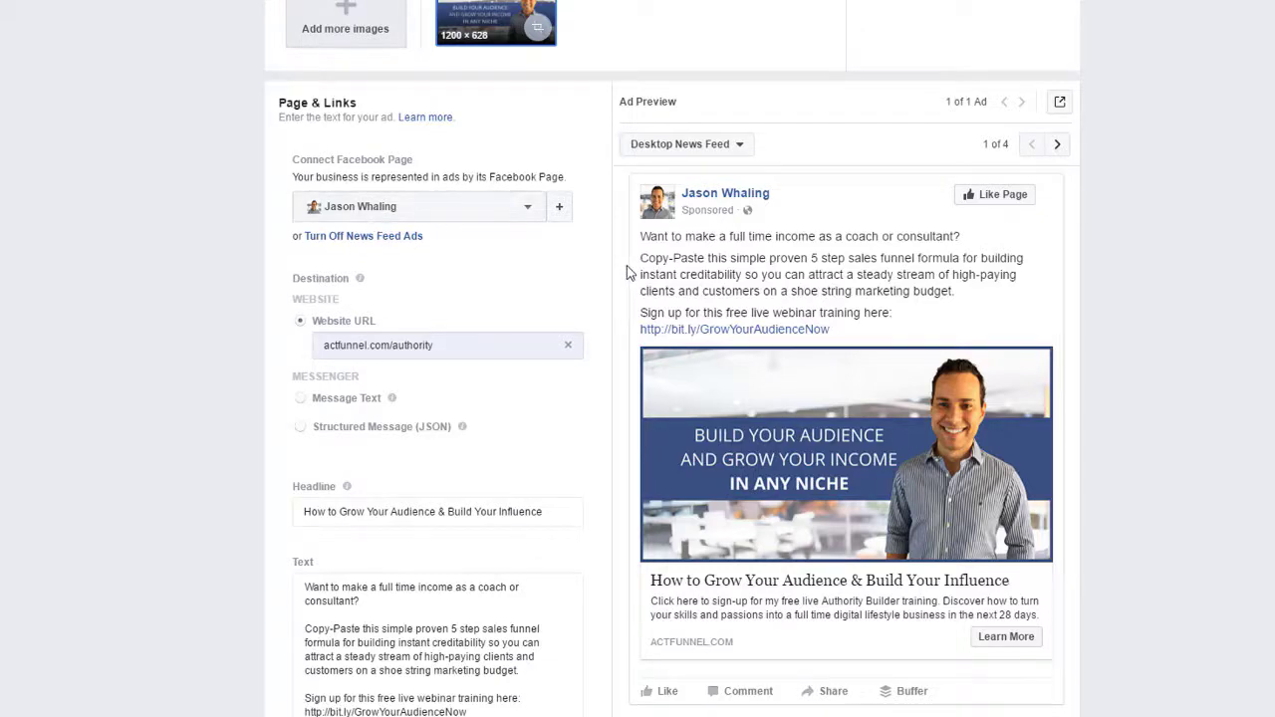
{"action": "scroll", "coordinate": [628, 272], "scroll_direction": "down", "scroll_amount": 3}
{"action": "scroll", "coordinate": [627, 272], "scroll_direction": "down", "scroll_amount": 4}
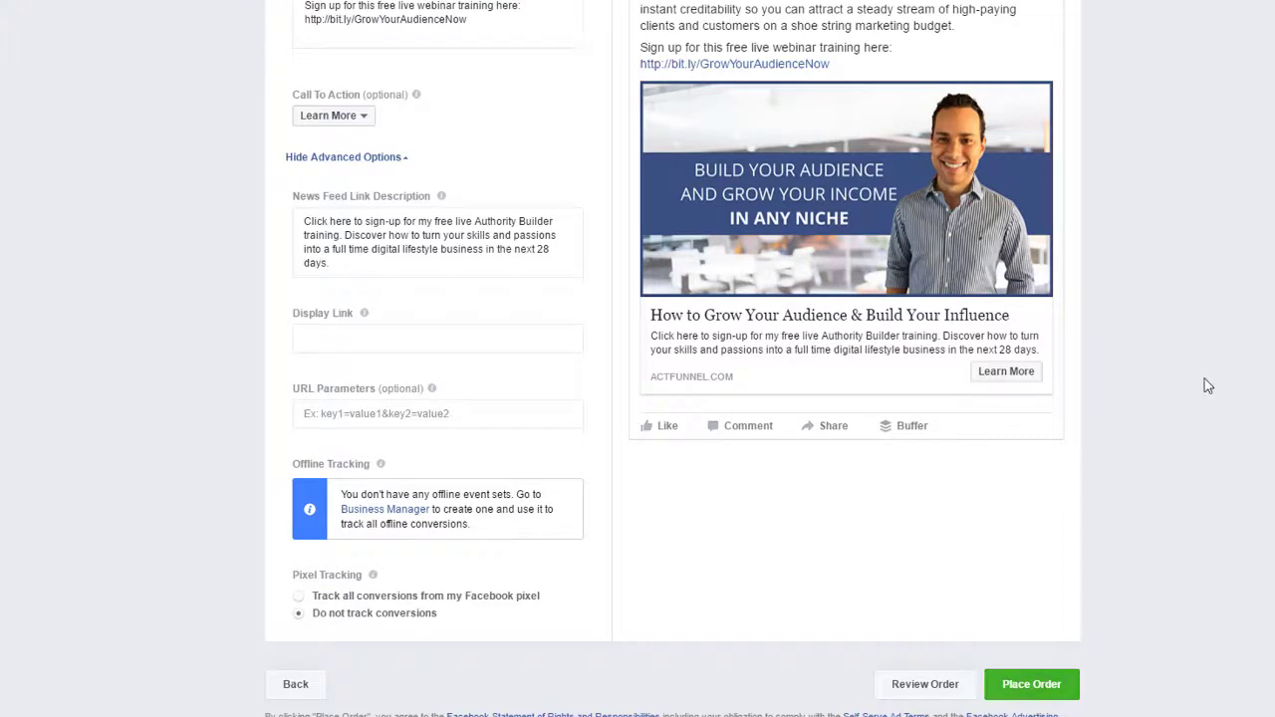
{"action": "scroll", "coordinate": [1204, 378], "scroll_direction": "up", "scroll_amount": 1}
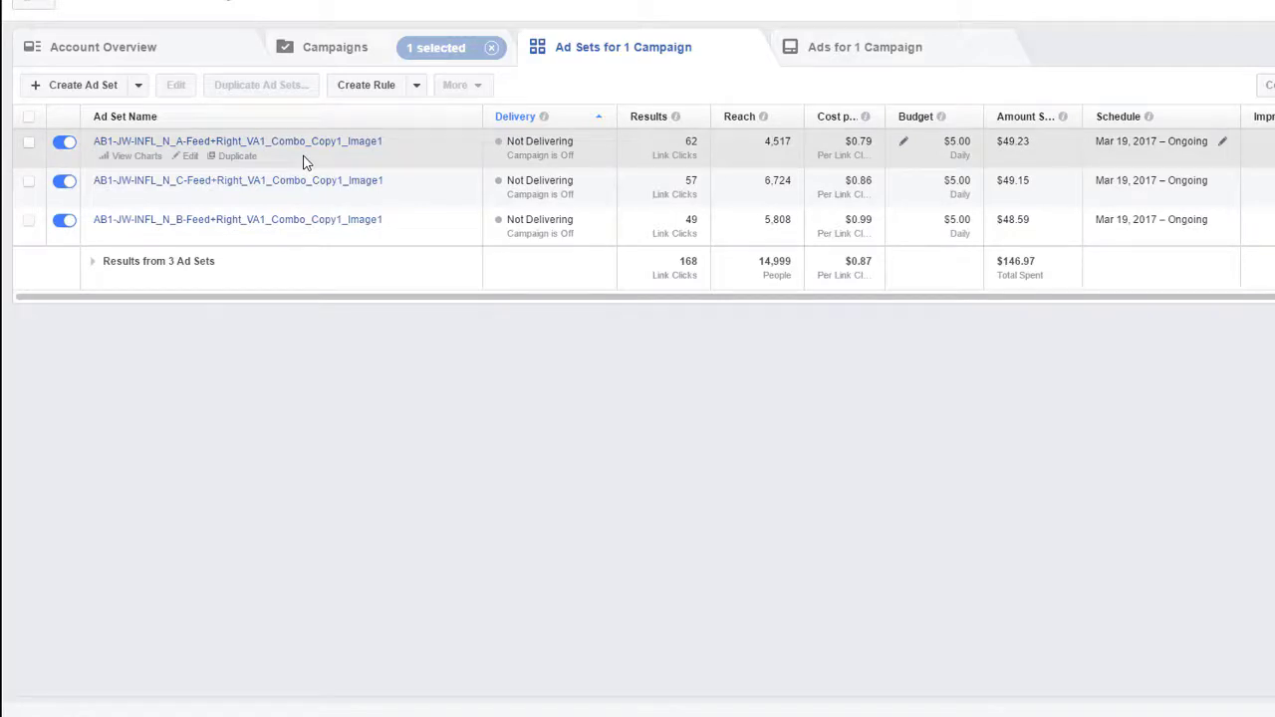
Step: Duplicate the A-Feed+Right Image1 ad set and name the copy "AB1-JW-INFL_N_A-Feed+Right_VA1_Combo_Copy1_Image2"
{"action": "left_click", "coordinate": [237, 159]}
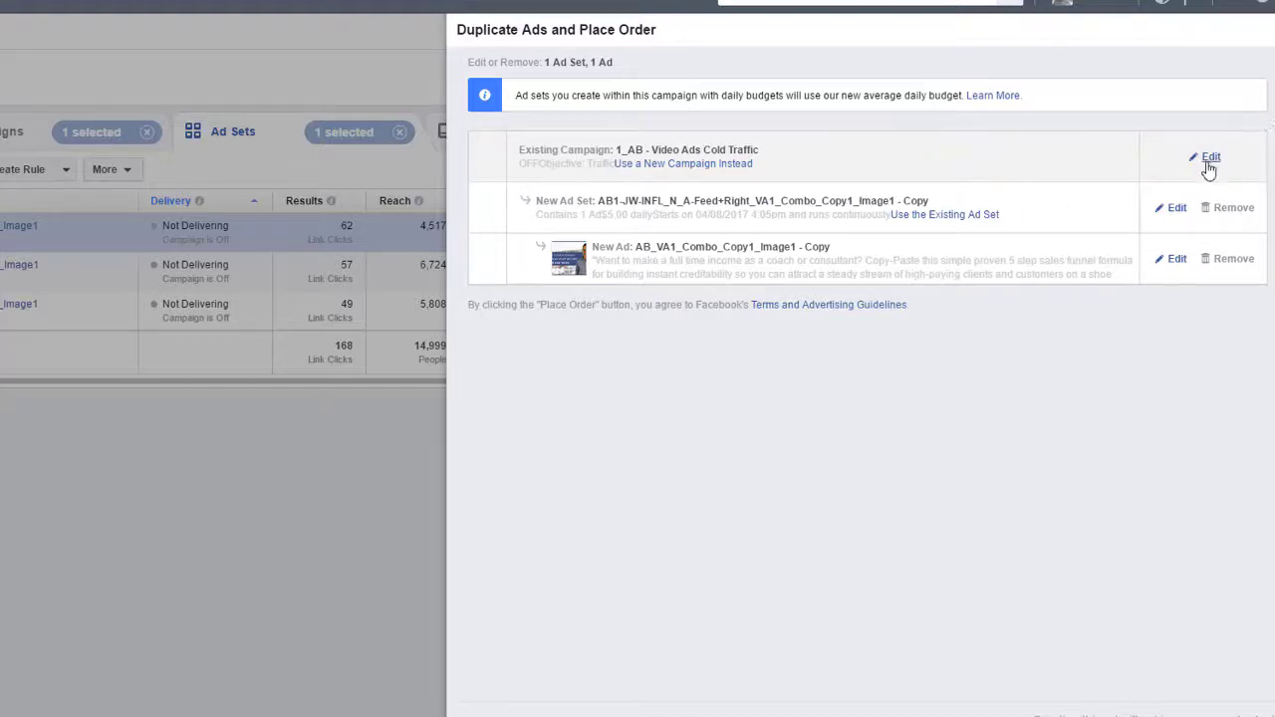
{"action": "left_click", "coordinate": [1168, 217]}
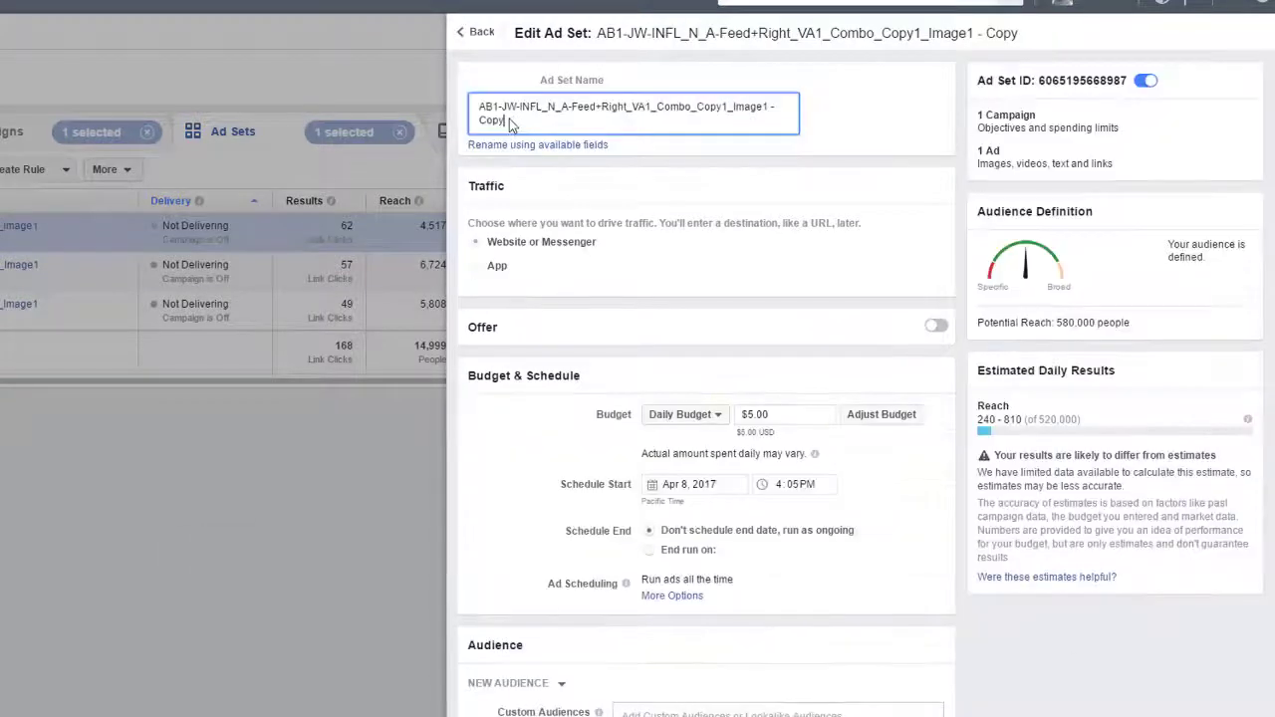
{"action": "key", "text": "BackSpace"}
{"action": "key", "text": "BackSpace"}
{"action": "key", "text": "BackSpace"}
{"action": "key", "text": "BackSpace"}
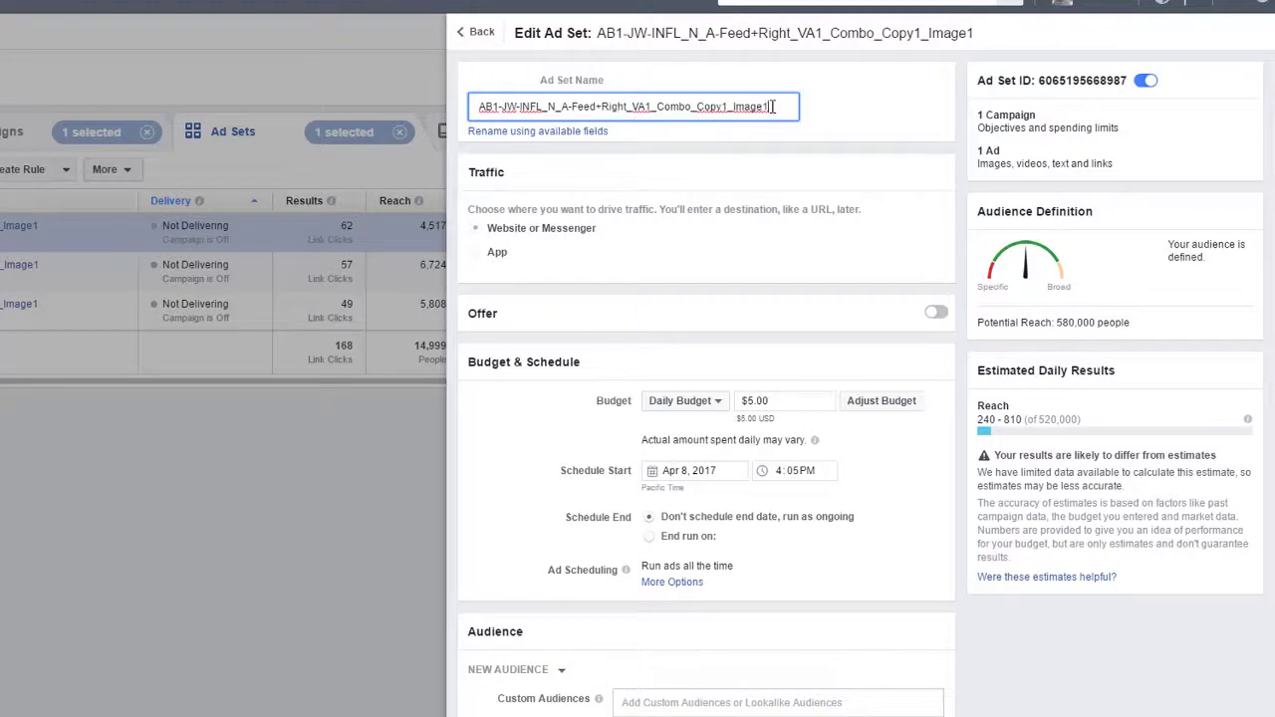
{"action": "key", "text": "BackSpace"}
{"action": "scroll", "coordinate": [794, 465], "scroll_direction": "down", "scroll_amount": 3}
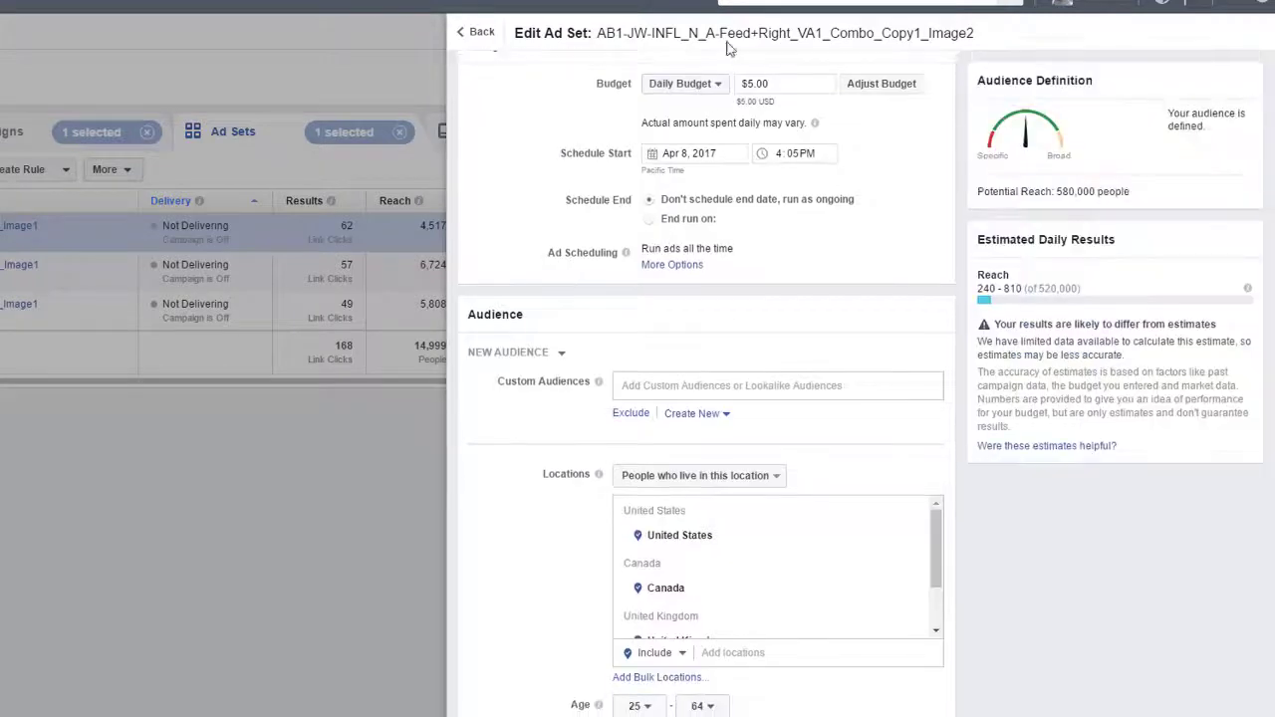
{"action": "scroll", "coordinate": [673, 483], "scroll_direction": "down", "scroll_amount": 5}
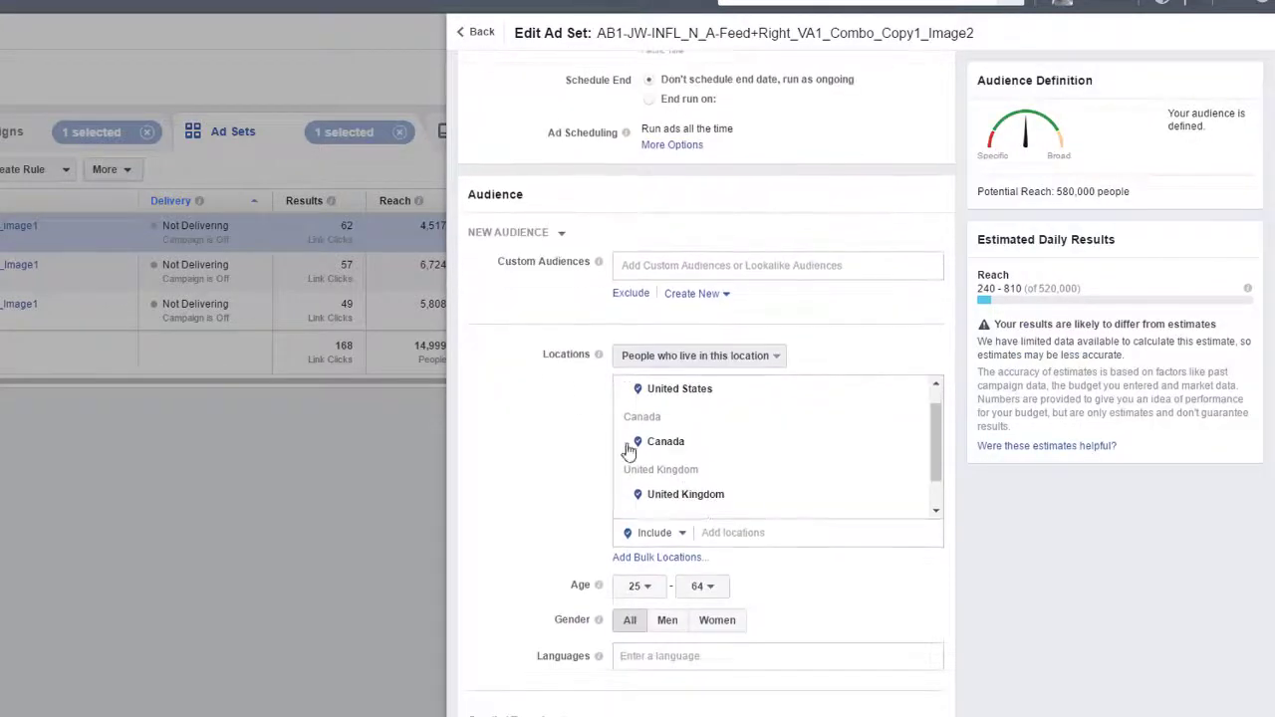
{"action": "scroll", "coordinate": [598, 586], "scroll_direction": "down", "scroll_amount": 1}
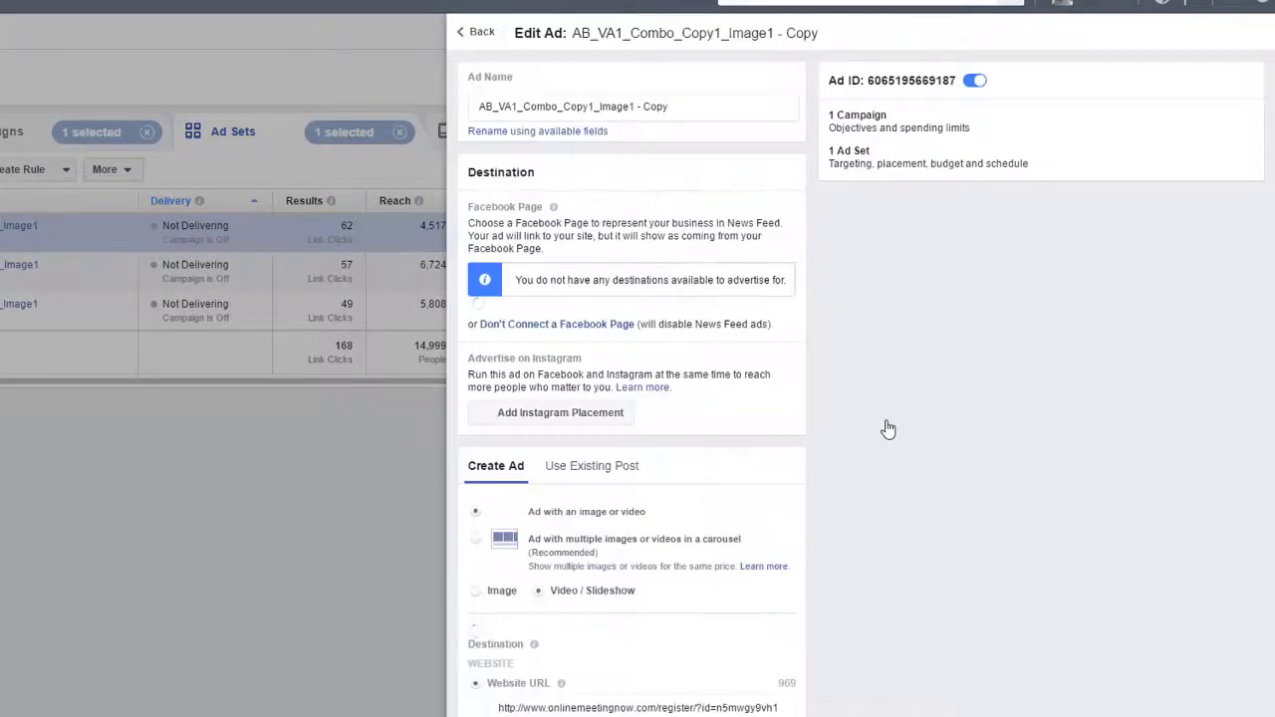
Step: Rename the duplicated ad as "AB_VA1_Combo_Copy1_Image2"
{"action": "left_click", "coordinate": [721, 109]}
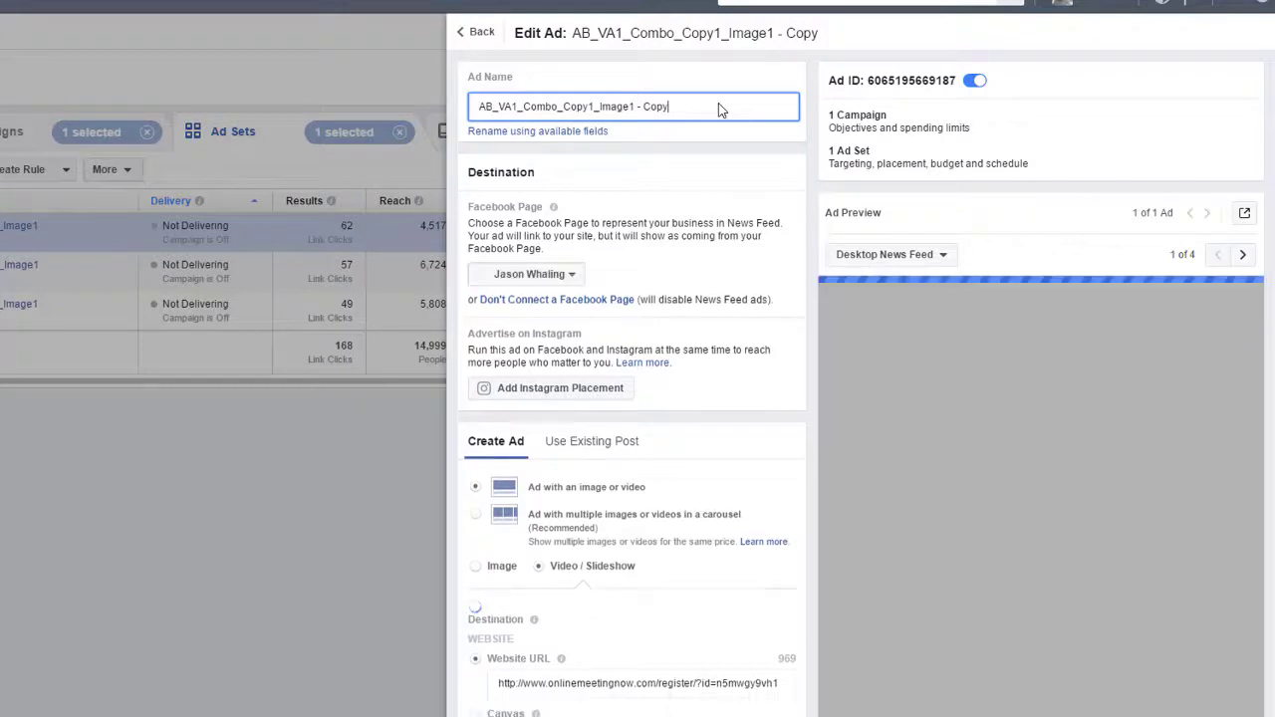
{"action": "key", "text": "BackSpace"}
{"action": "key", "text": "BackSpace"}
{"action": "key", "text": "BackSpace"}
{"action": "key", "text": "BackSpace"}
{"action": "key", "text": "BackSpace"}
{"action": "key", "text": "BackSpace"}
{"action": "key", "text": "BackSpace"}
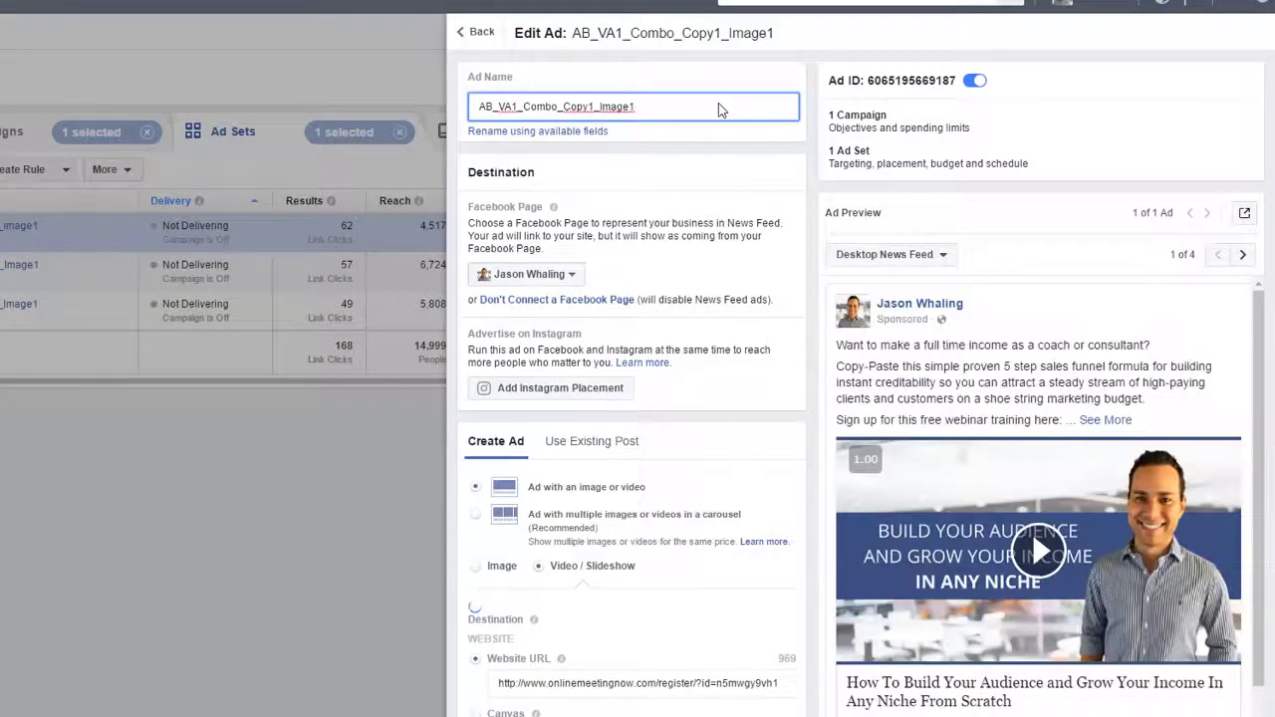
{"action": "key", "text": "BackSpace"}
{"action": "type", "text": "2"}
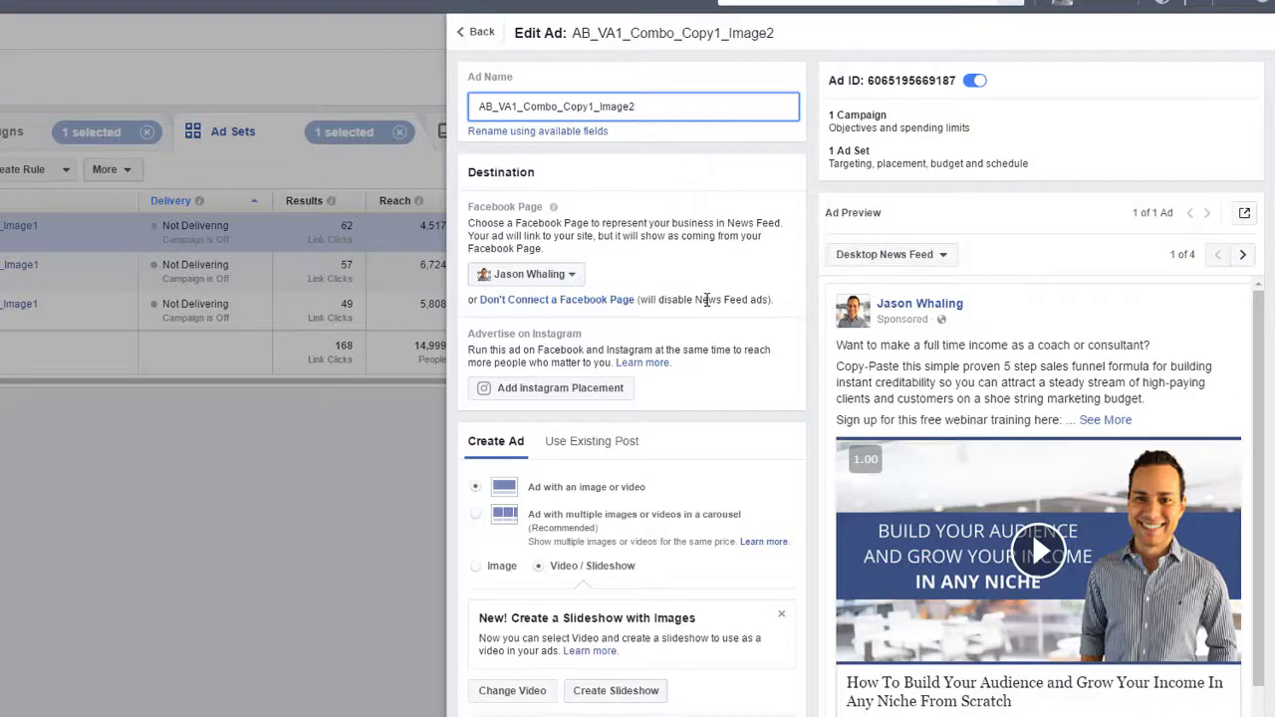
Step: Use the "How to Build a Online Bussiness From Scratch" library image as the video's custom thumbnail and save the duplicate
{"action": "scroll", "coordinate": [705, 299], "scroll_direction": "down", "scroll_amount": 10}
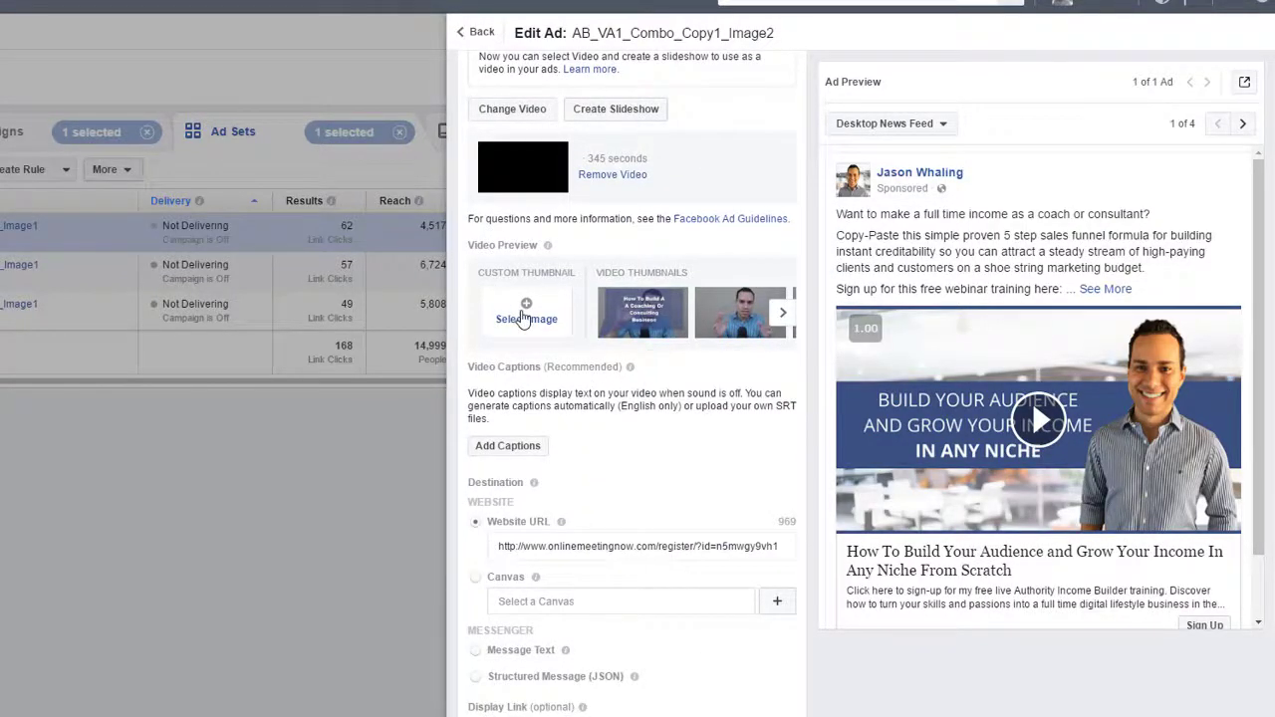
{"action": "left_click", "coordinate": [525, 316]}
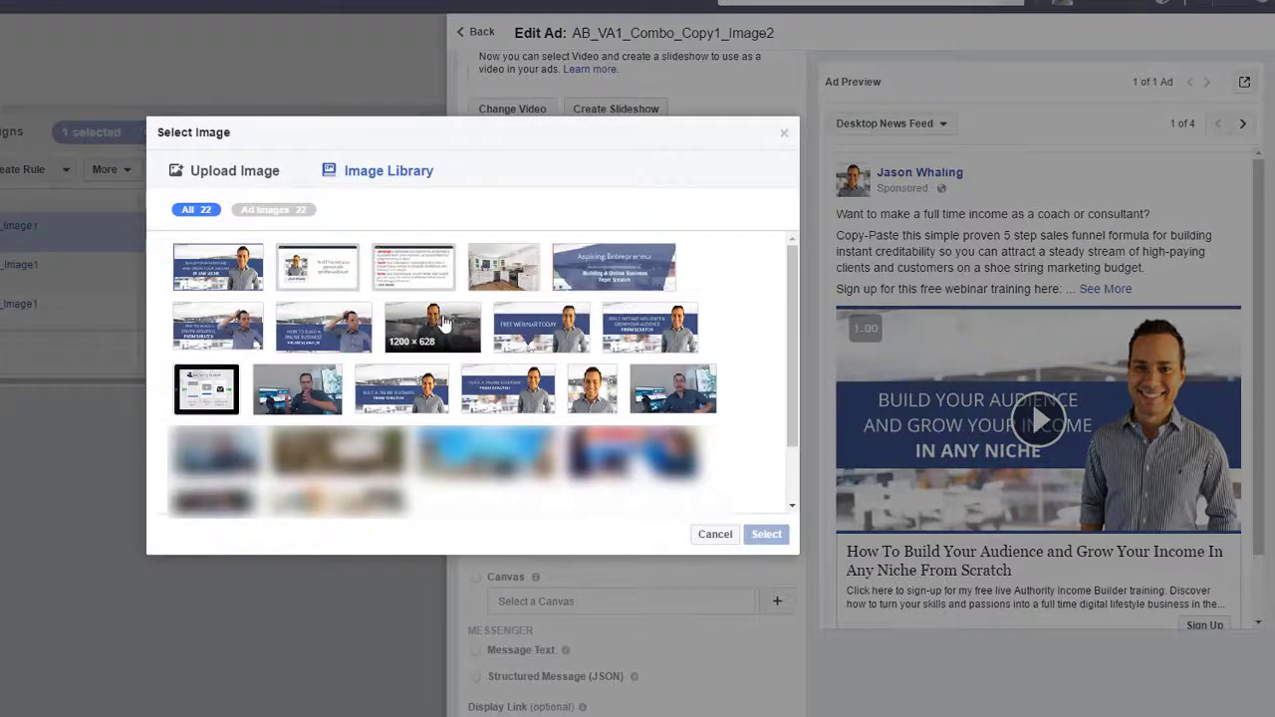
{"action": "left_click", "coordinate": [309, 328]}
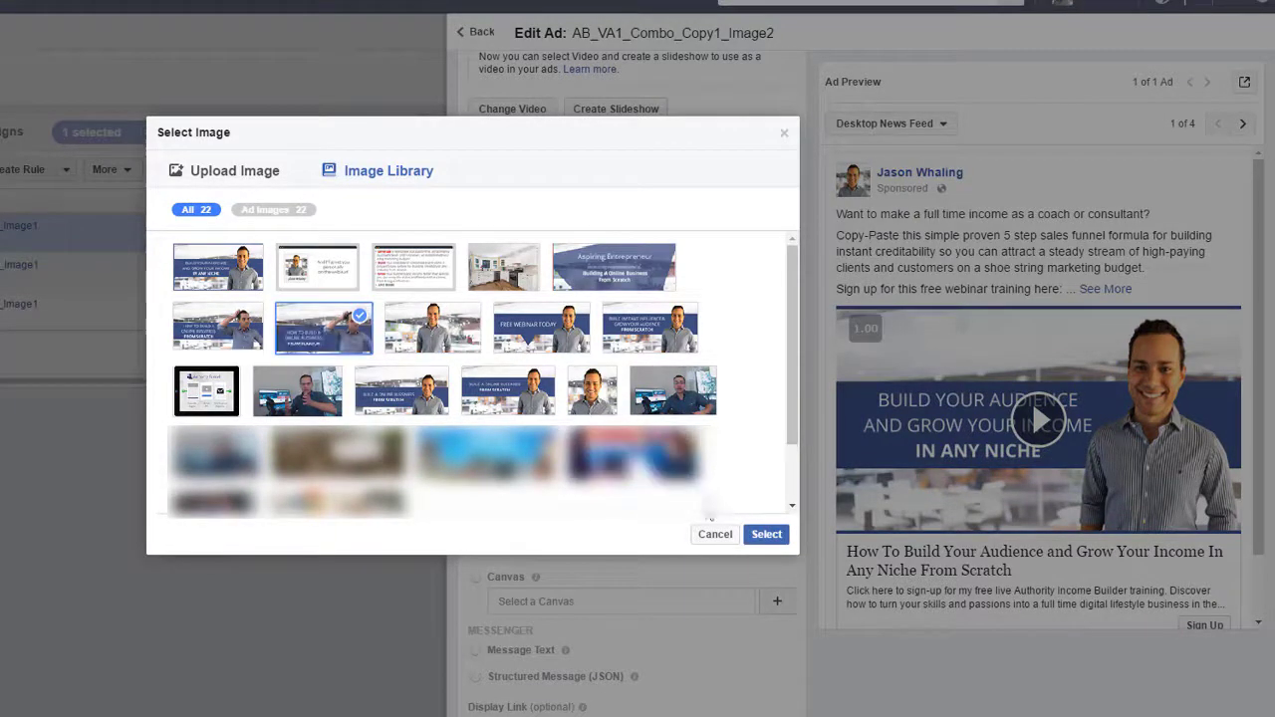
{"action": "left_click", "coordinate": [782, 535]}
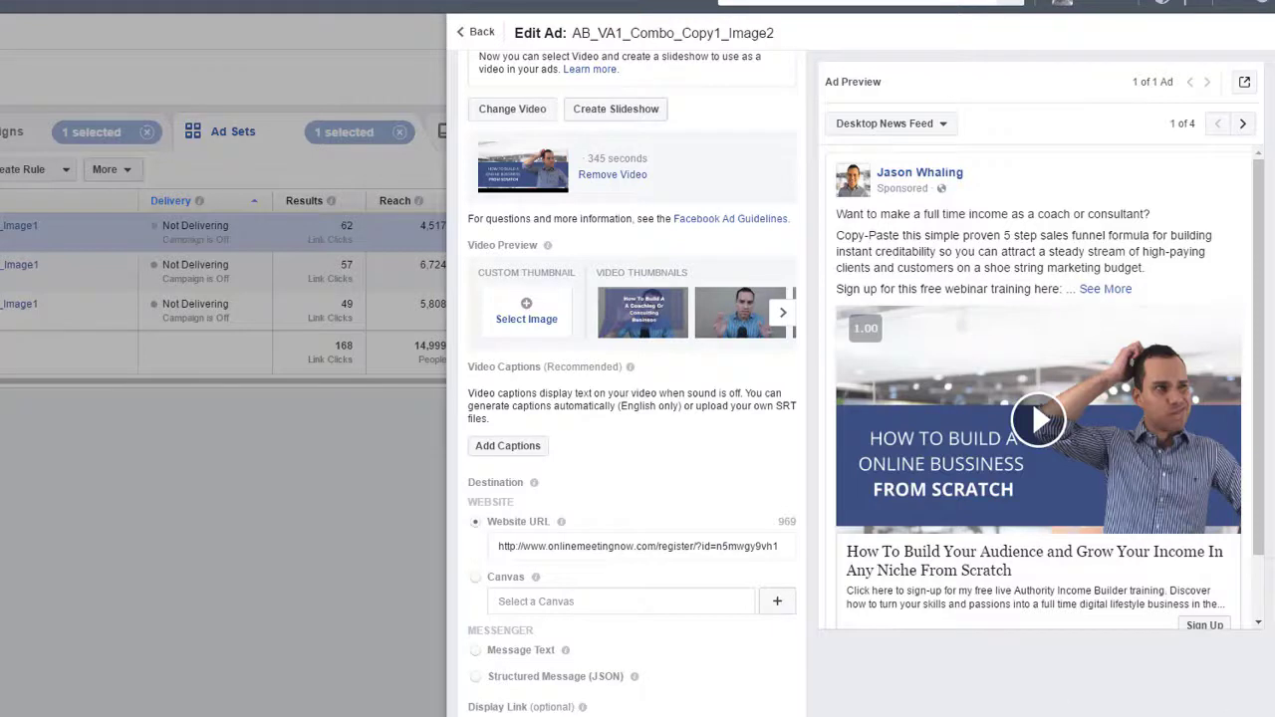
{"action": "left_click", "coordinate": [1022, 683]}
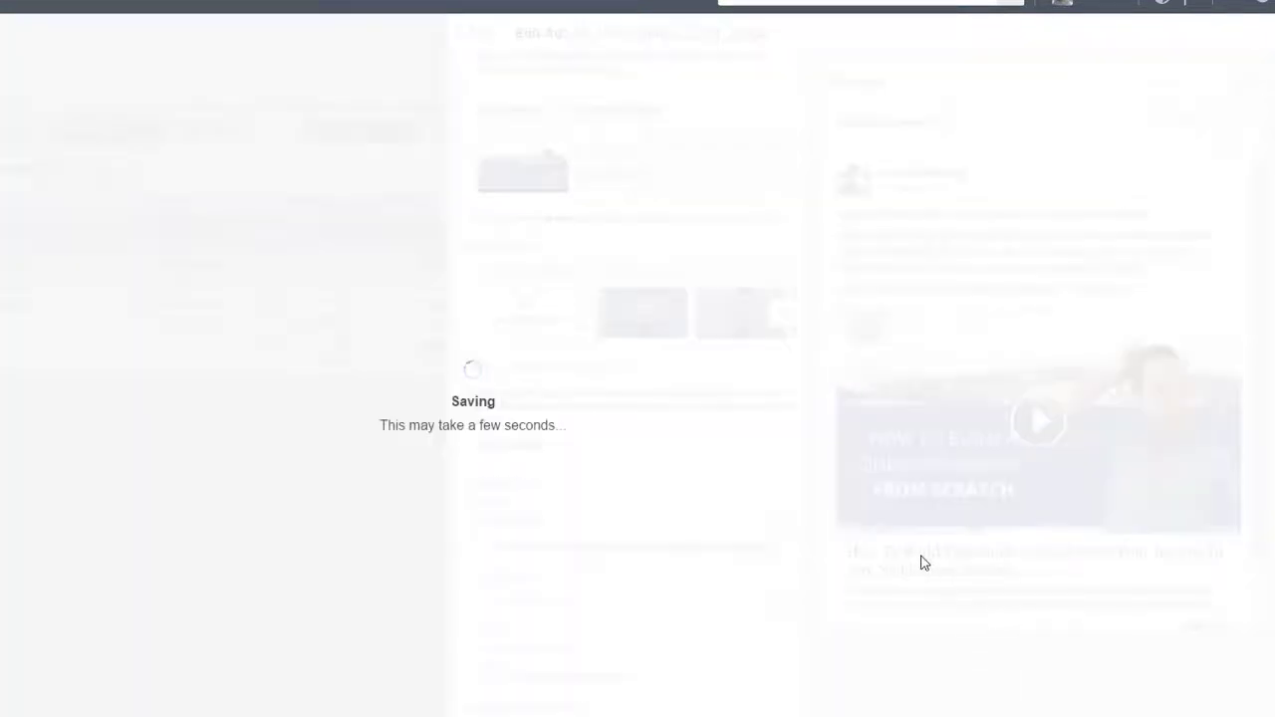